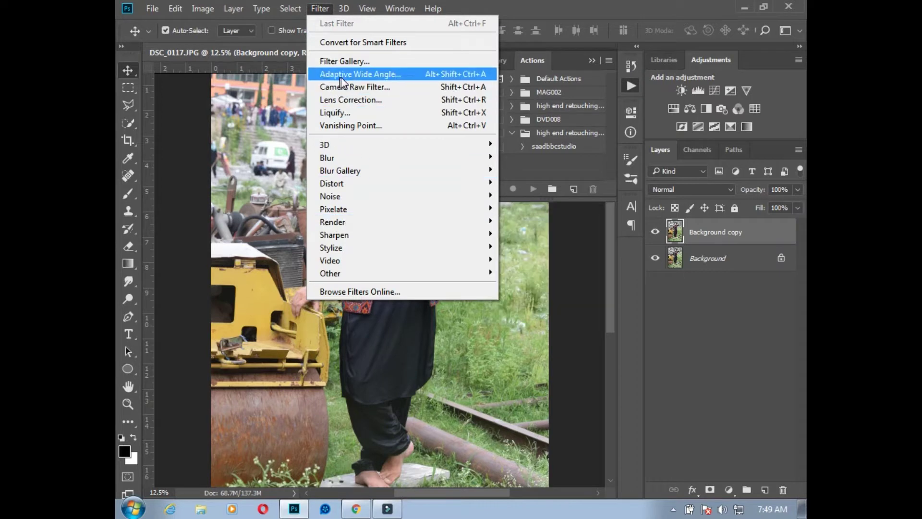
Start the Camera Raw filter on Background copy and set Highlights to -100, Shadows to +46, Whites to +33 and Blacks to -22.
left_click(346, 86)
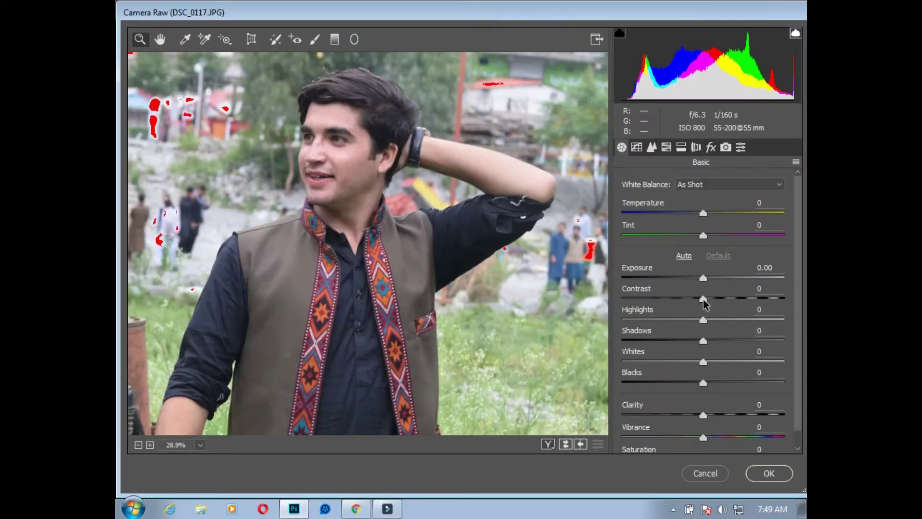
left_click_drag(706, 323, 597, 319)
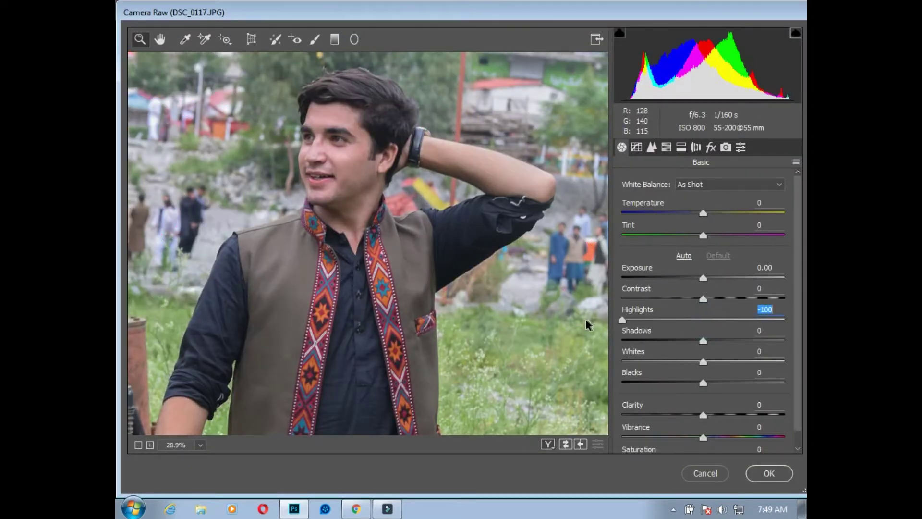
left_click_drag(704, 340, 685, 383)
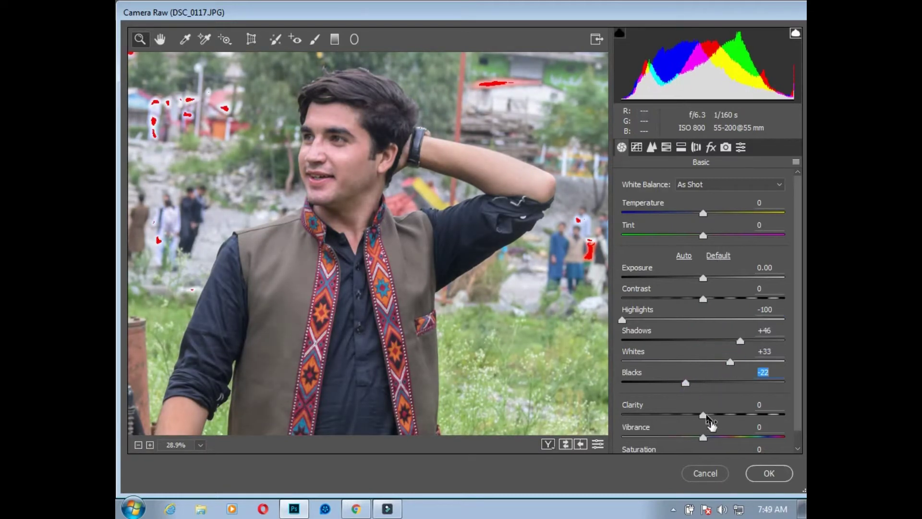
Set Clarity to +29, raise Vibrance slightly, add luminance noise reduction, and apply the Camera Raw filter.
left_click(727, 414)
scroll(725, 433, "down", 1)
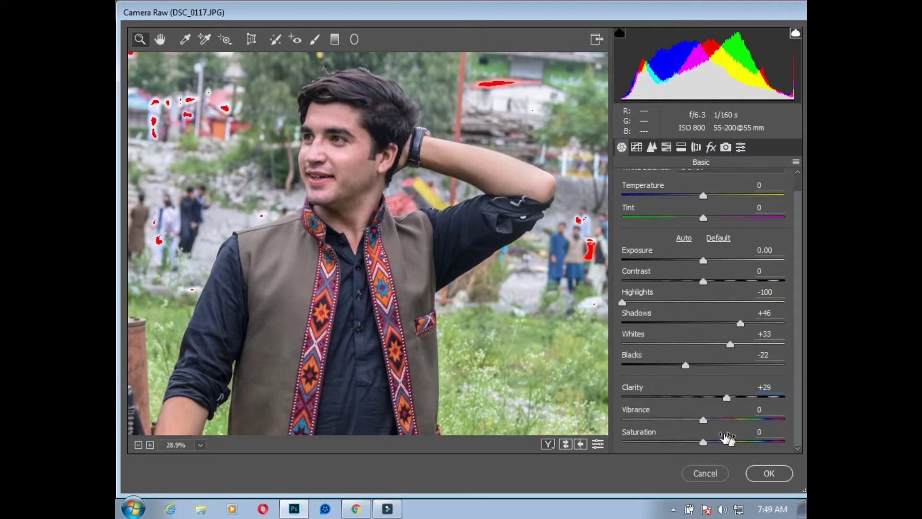
left_click(711, 419)
left_click(651, 147)
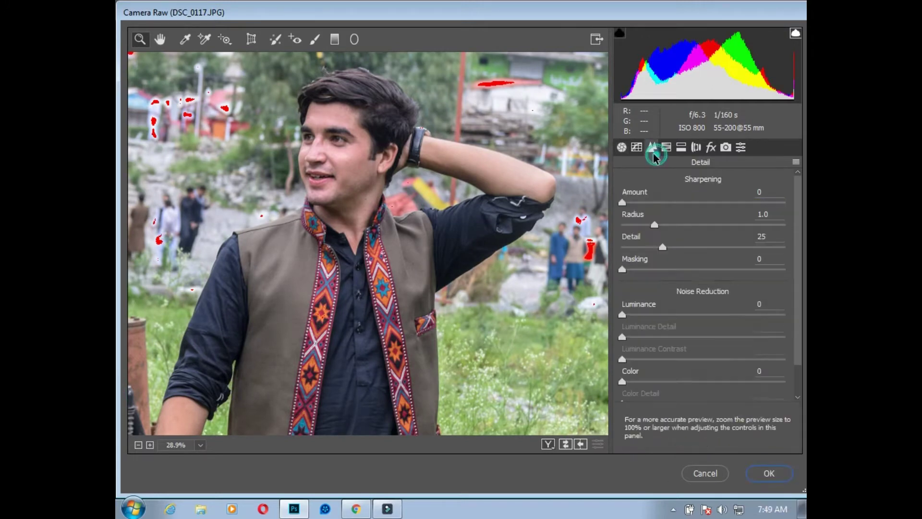
left_click(655, 316)
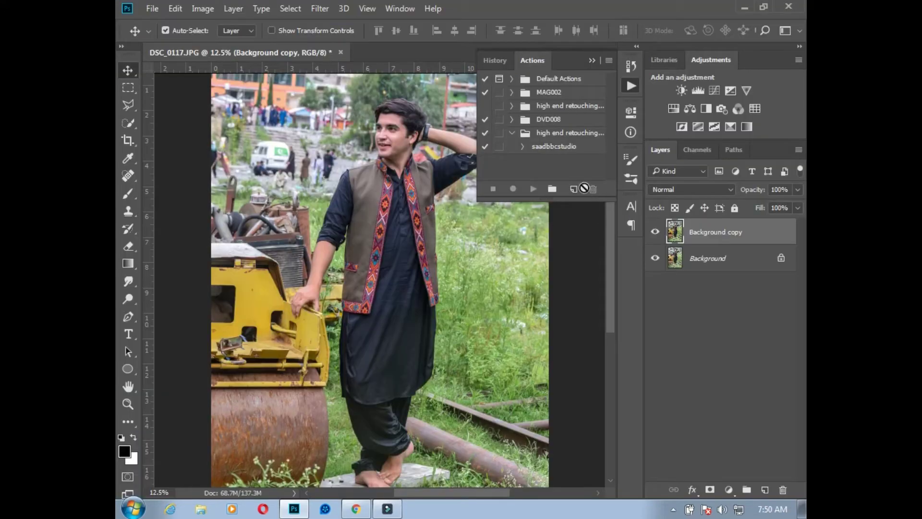
Run the saadbbcstudio action on Background copy, check the result against the hidden layers, and make every layer including Background visible.
left_click(545, 149)
left_click(534, 191)
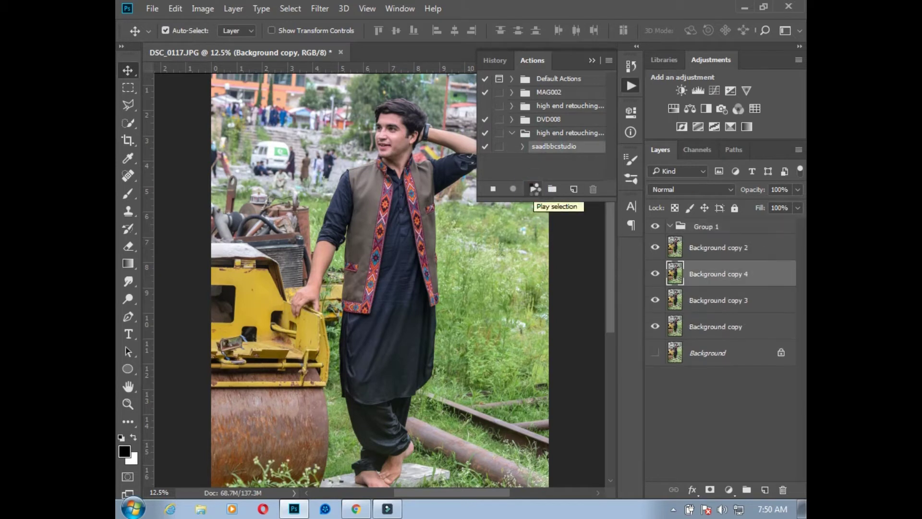
left_click(592, 60)
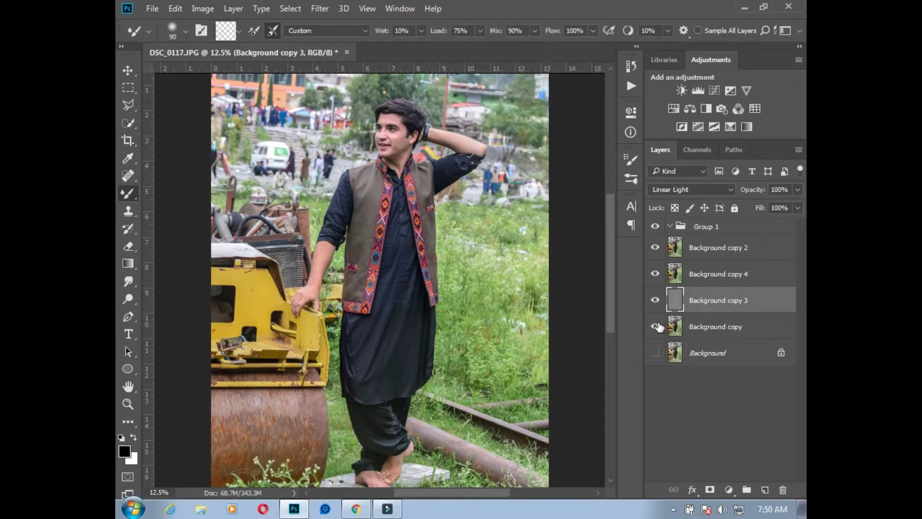
left_click_drag(655, 248, 658, 316)
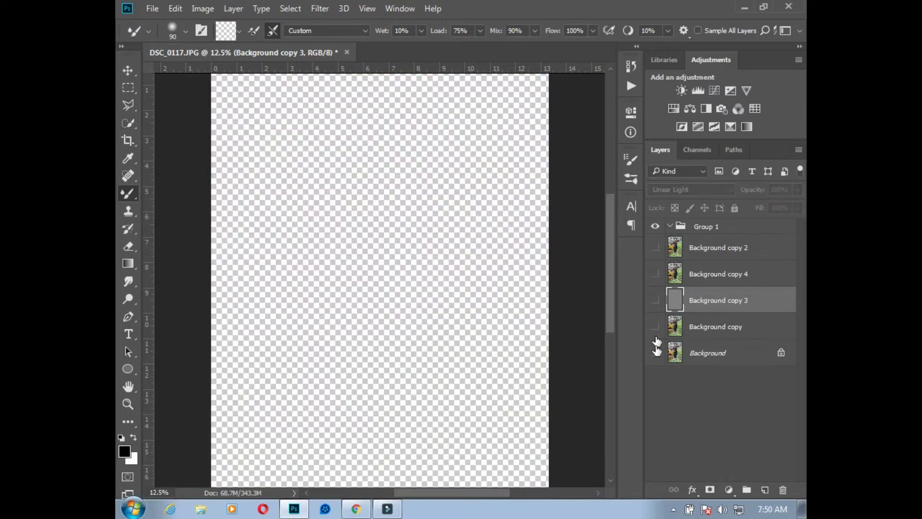
left_click_drag(654, 353, 655, 247)
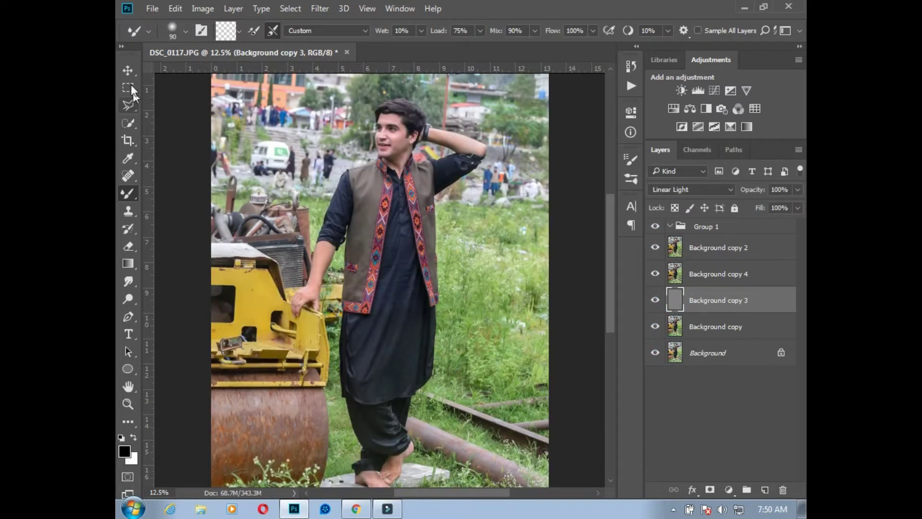
Merge Background copy 2 into Background copy 4, move Background copy 3 to the top of the stack, and merge them all into Background copy.
left_click(128, 70)
left_click(696, 246)
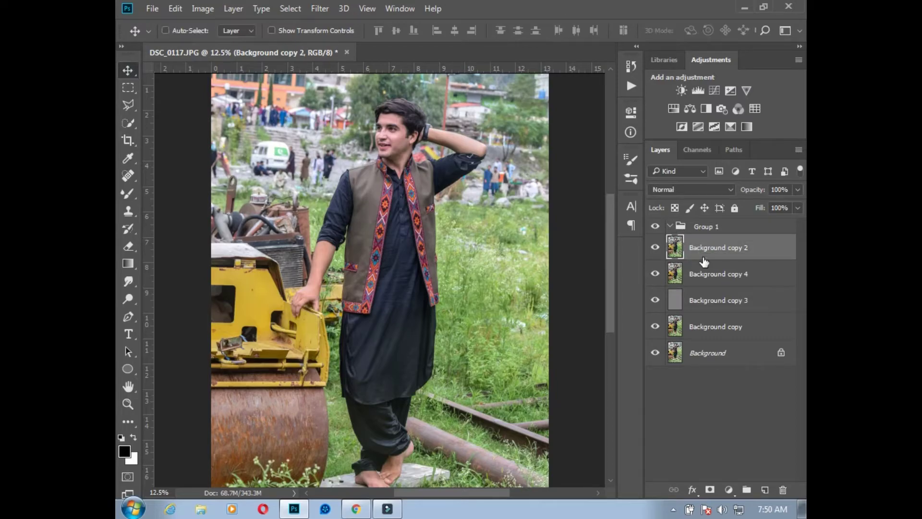
key("ctrl+e")
left_click_drag(697, 272, 696, 240)
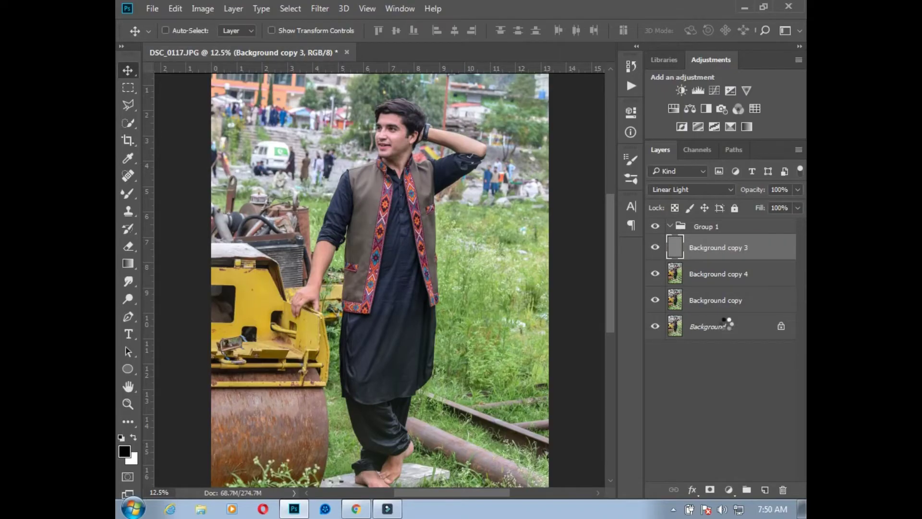
key("ctrl+e")
key("ctrl+e")
Smooth the skin on the man's forehead and upper face with the Mixer Brush at about 70 px.
key("ctrl+plus")
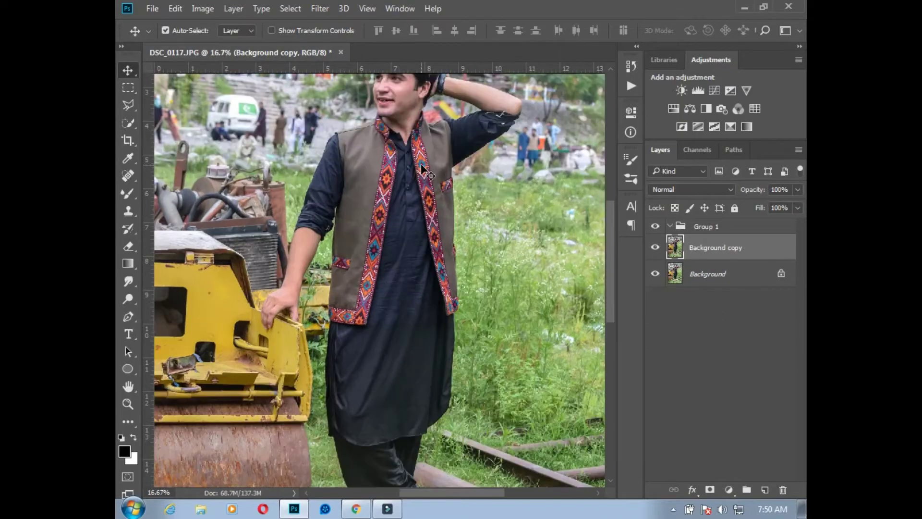
mouse_move(421, 166)
left_mouse_down()
mouse_move(422, 266)
mouse_move(420, 206)
left_mouse_up()
key("ctrl+plus")
right_click(128, 194)
left_click(178, 233)
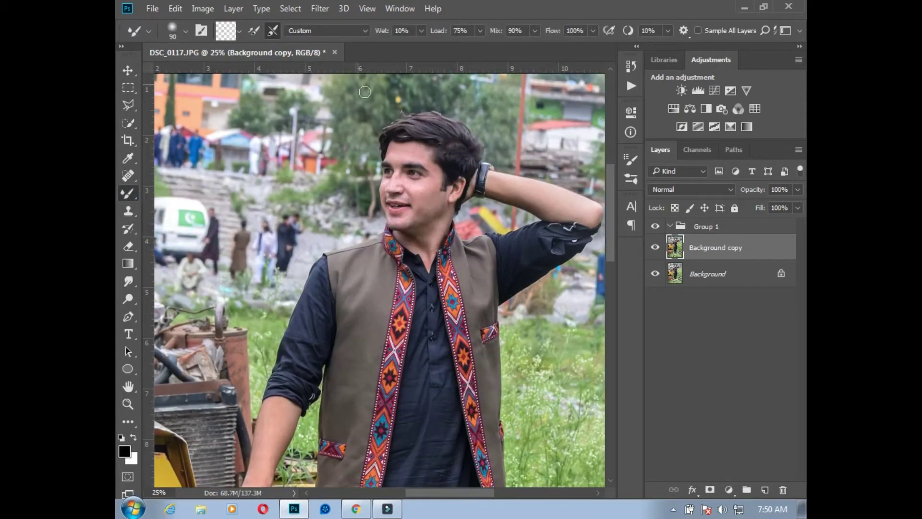
key("ctrl+plus")
left_click_drag(528, 261, 510, 394)
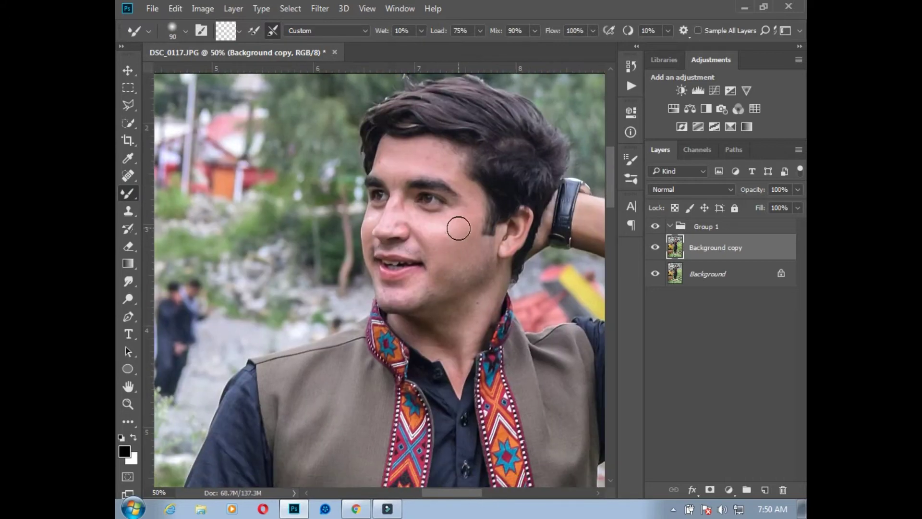
key("bracketleft")
key("bracketleft")
key("bracketleft")
key("ctrl+equal")
key("bracketright")
key("bracketright")
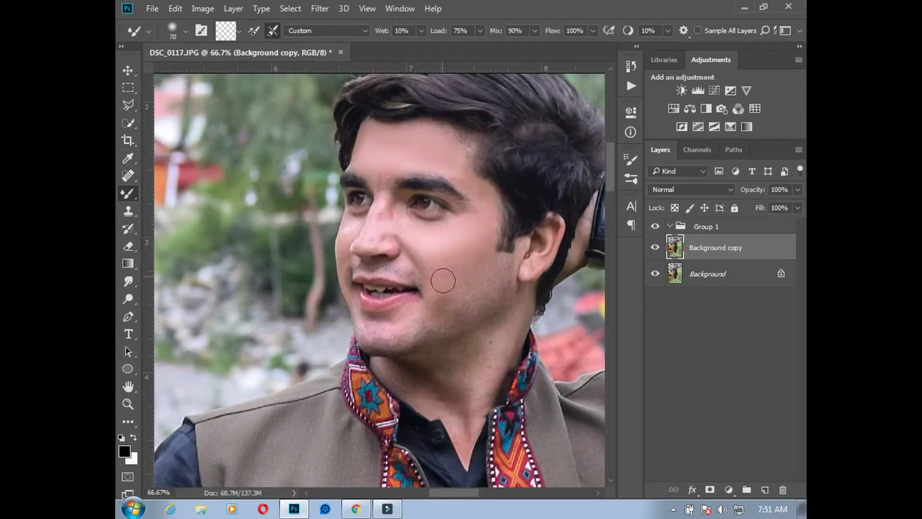
Blend the skin of the cheek, jaw and neck with the Mixer Brush, varying its size up to 70 px.
key("bracketleft")
key("bracketleft")
key("bracketright")
key("bracketright")
key("bracketright")
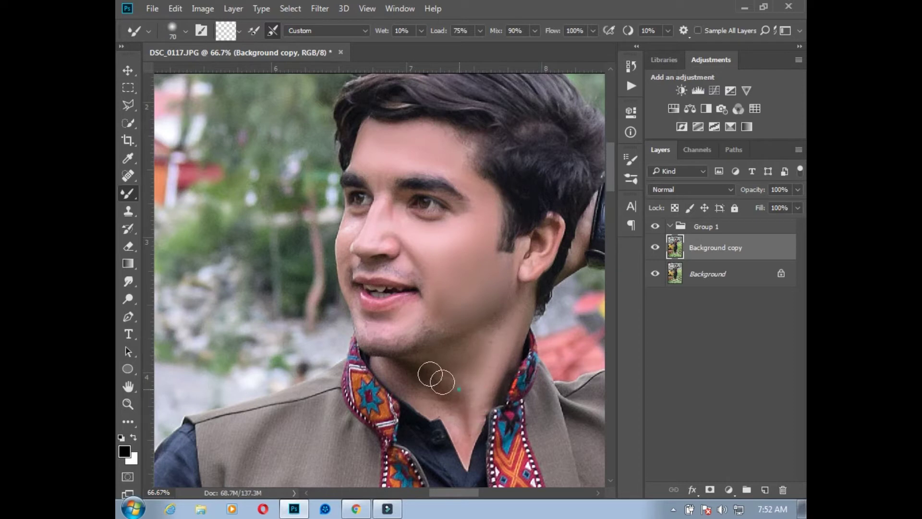
mouse_move(469, 452)
left_mouse_down()
mouse_move(473, 384)
mouse_move(423, 328)
mouse_move(495, 277)
left_mouse_up()
Smooth the finer areas around the ear, nose and chin with the Mixer Brush at 30 to 35 px.
key("bracketleft")
key("bracketleft")
key("bracketleft")
key("bracketleft")
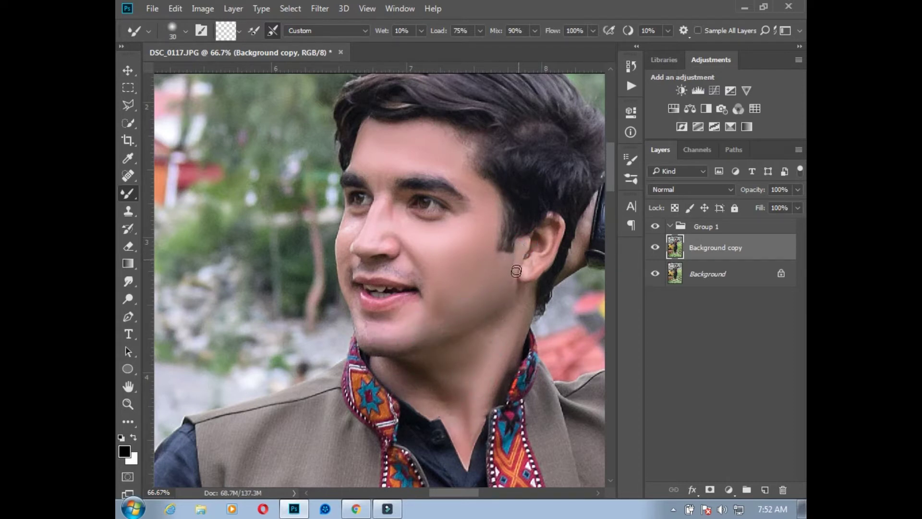
scroll(382, 306, "left", 2)
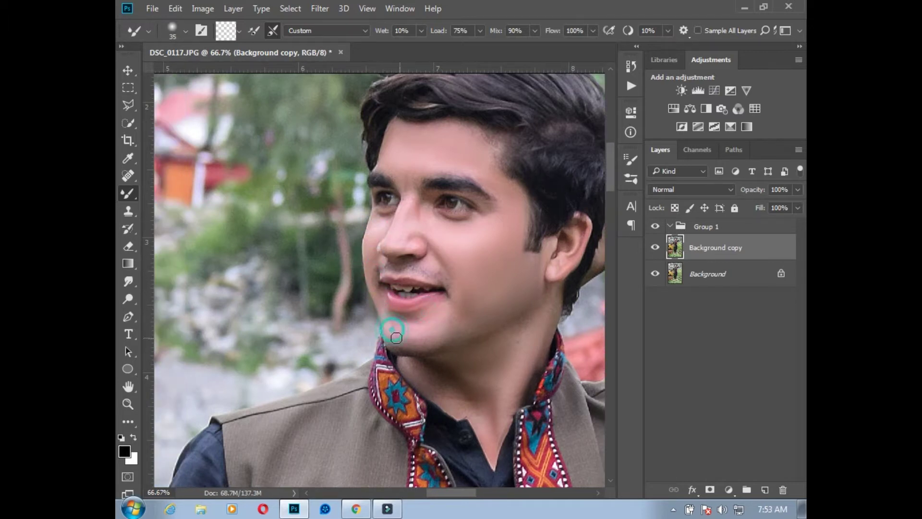
left_click(421, 207)
key("ctrl+minus")
key("ctrl+minus")
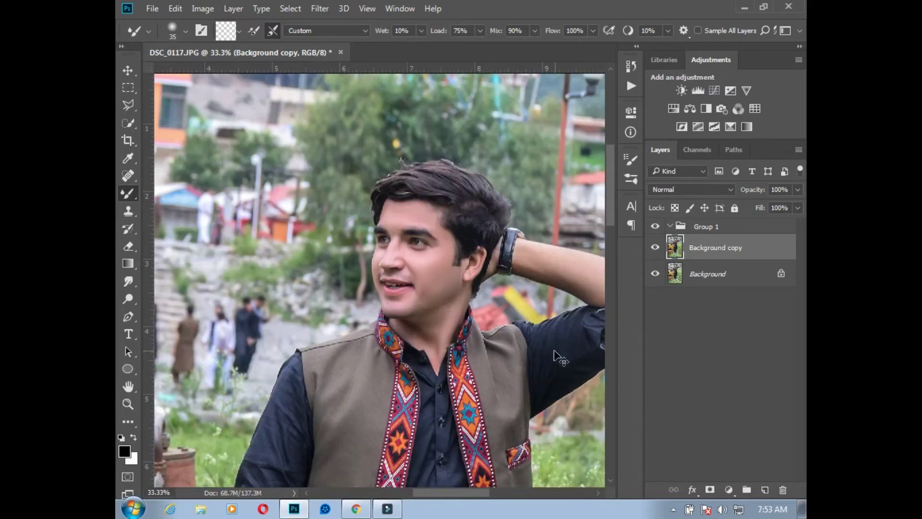
Smooth the skin of the raised arm with the Mixer Brush, enlarging the brush to 125 px.
key("ctrl+plus")
key("ctrl+plus")
left_click_drag(595, 284, 243, 310)
key("bracketright")
key("bracketright")
key("bracketright")
key("bracketright")
key("bracketright")
mouse_move(307, 241)
left_mouse_down()
mouse_move(561, 315)
mouse_move(580, 352)
left_mouse_up()
left_click_drag(474, 350, 553, 329)
key("bracketright")
key("bracketright")
key("bracketright")
key("bracketright")
mouse_move(432, 312)
left_mouse_down()
mouse_move(330, 285)
mouse_move(442, 319)
mouse_move(476, 291)
mouse_move(504, 338)
left_mouse_up()
Smooth the skin of the lowered forearm with the Mixer Brush at 125 px.
left_click_drag(193, 303, 577, 207)
left_click_drag(183, 288, 372, 173)
left_click_drag(427, 379, 374, 139)
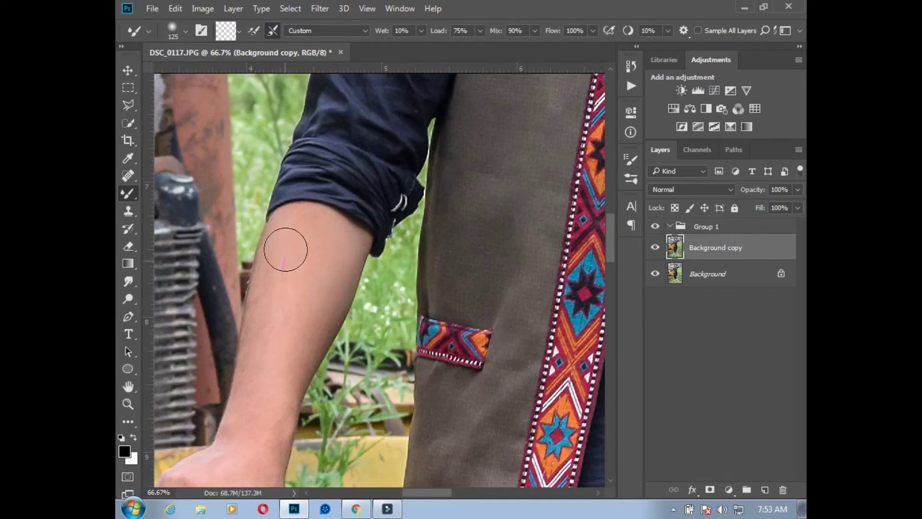
Smooth the hand resting on the yellow roller with the Mixer Brush at 50 px.
left_click_drag(267, 356, 331, 204)
key("bracketleft")
key("bracketleft")
key("bracketleft")
key("bracketleft")
key("bracketleft")
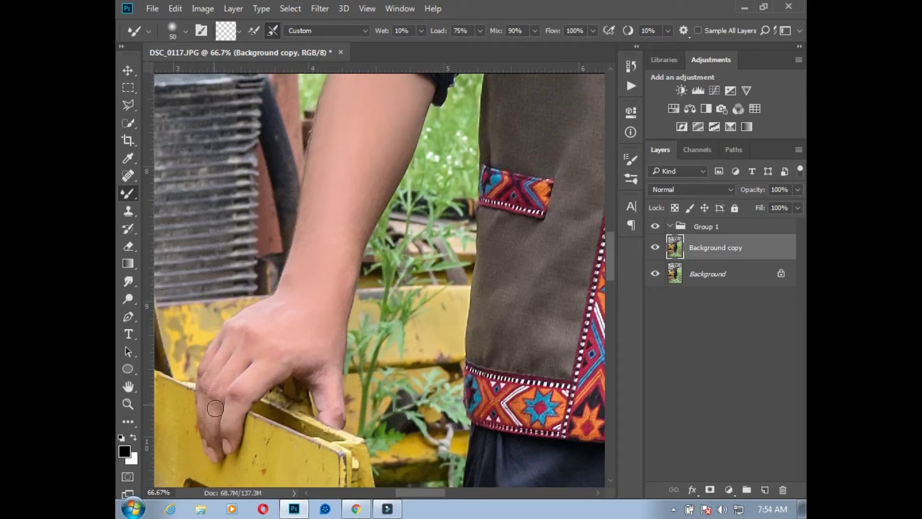
left_click_drag(223, 344, 303, 374)
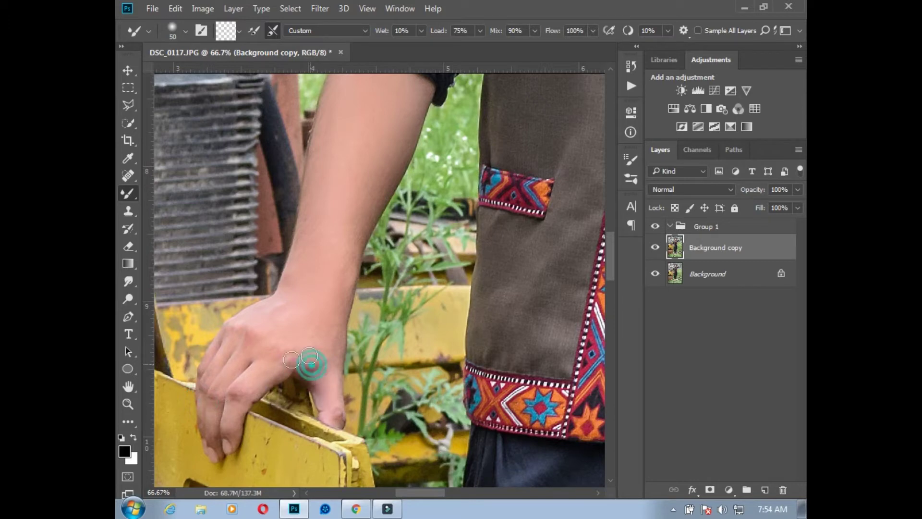
Smooth the skin of the bare feet with the Mixer Brush at 100 px.
key("ctrl+minus")
key("ctrl+minus")
left_click_drag(515, 367, 338, 354)
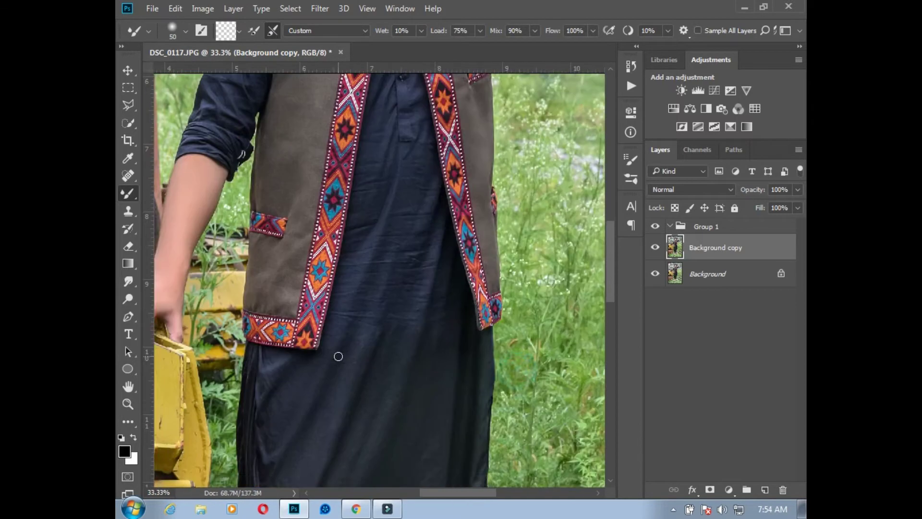
key("ctrl+minus")
key("ctrl+minus")
left_click_drag(392, 461, 375, 306)
key("ctrl+plus")
key("ctrl+plus")
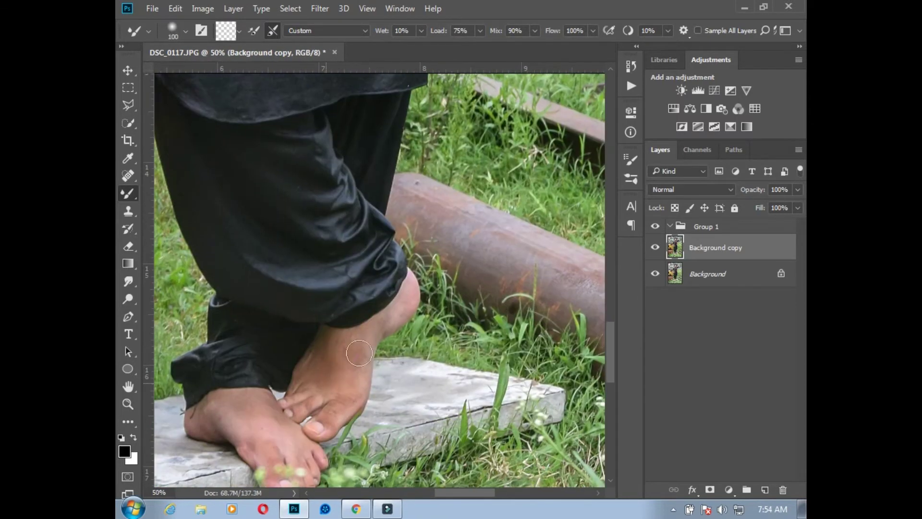
key("ctrl+minus")
key("ctrl+minus")
key("ctrl+minus")
key("ctrl+minus")
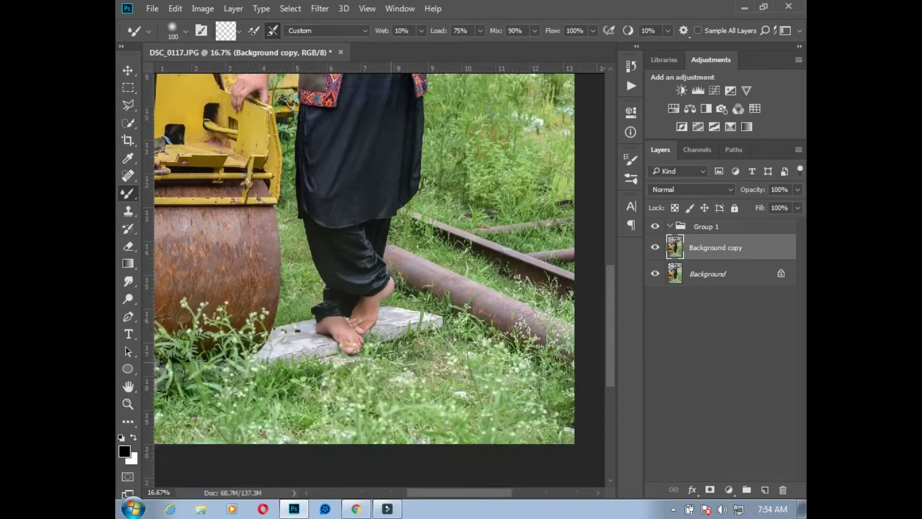
Compare the retouched face and upper body with the original by toggling the visibility of Background copy.
key("ctrl+plus")
key("ctrl+plus")
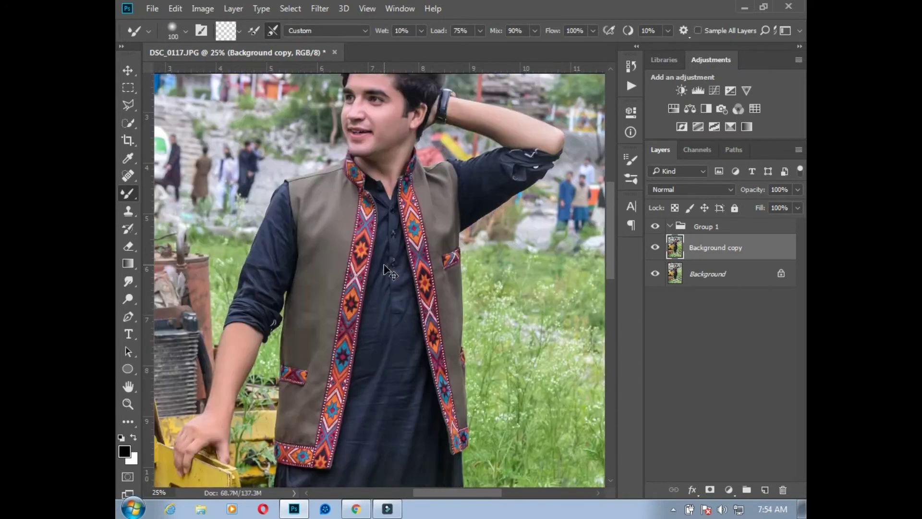
scroll(417, 212, "up", 3)
key("ctrl+plus")
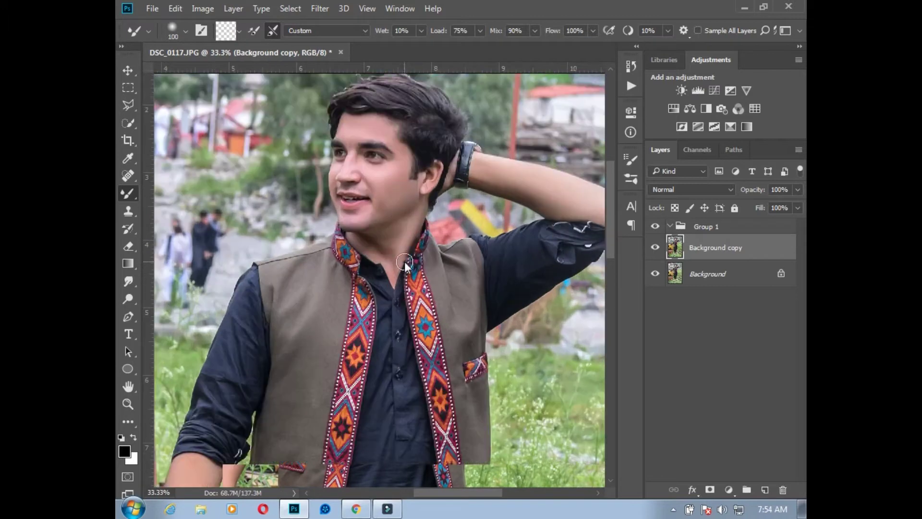
left_click(655, 248)
left_click(655, 247)
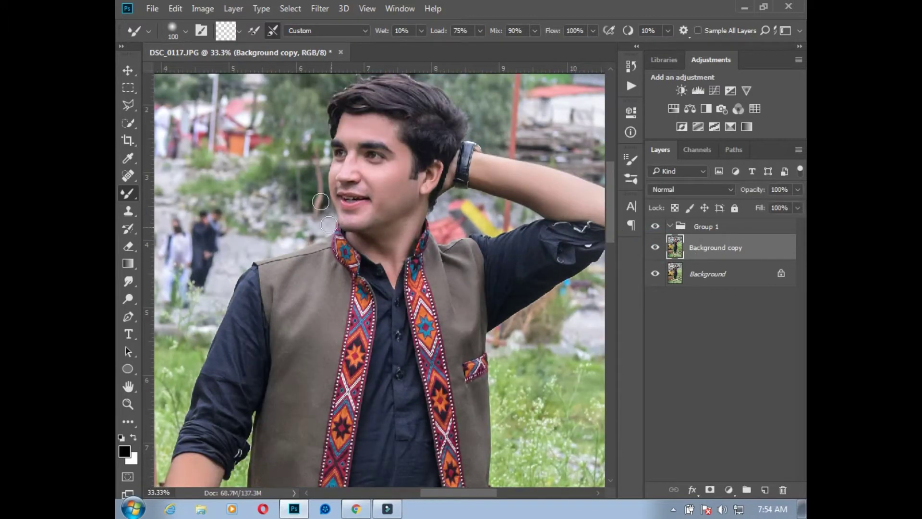
Start the Camera Raw filter on Background copy and set Highlights to -46, Shadows to +23, Contrast to +18 and Exposure to +0.15.
left_click(319, 8)
left_click(349, 86)
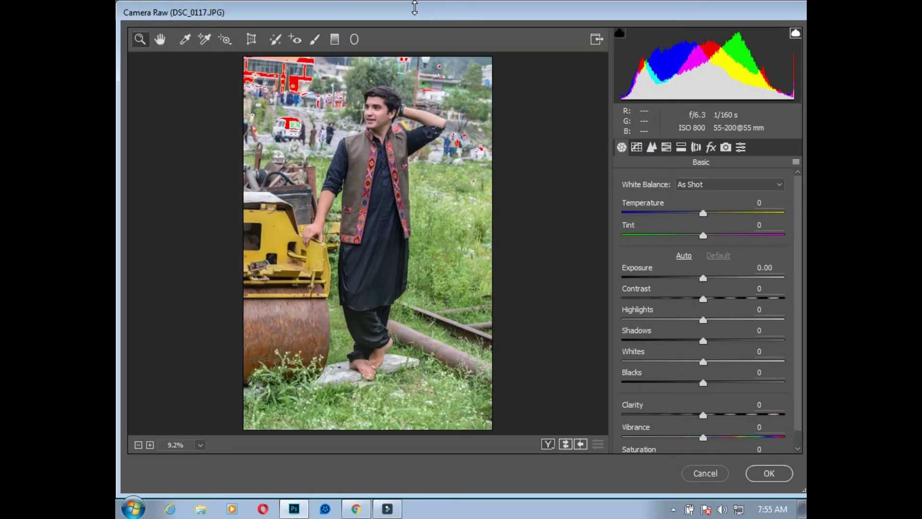
left_click_drag(325, 130, 428, 202)
scroll(428, 202, "up", 7)
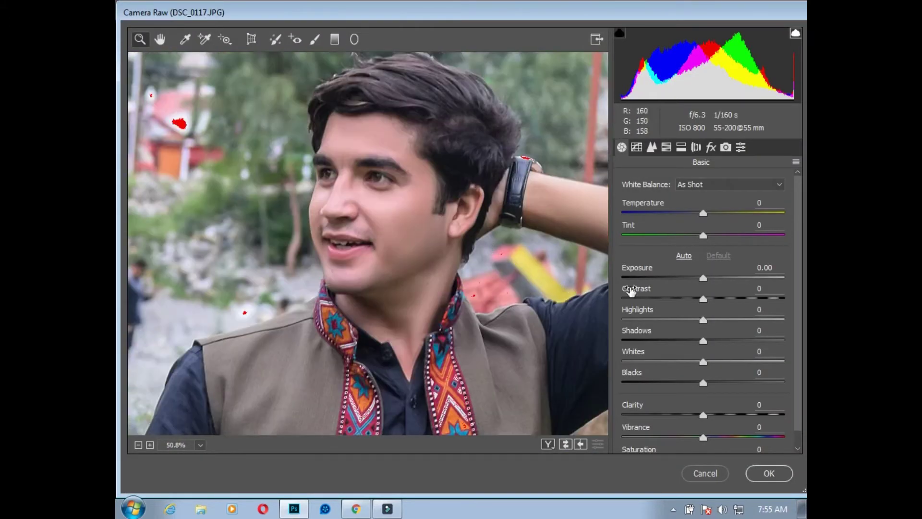
left_click_drag(688, 320, 666, 322)
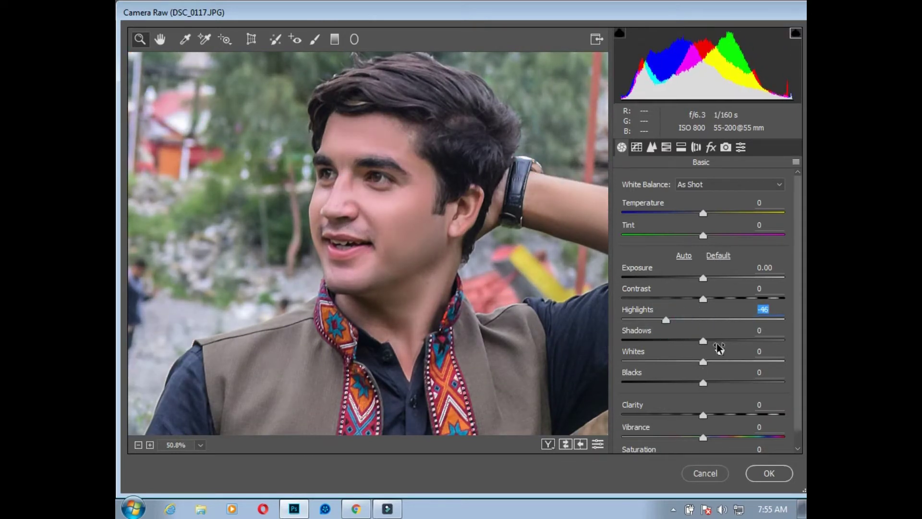
mouse_move(719, 342)
left_mouse_down()
mouse_move(730, 340)
mouse_move(722, 342)
left_mouse_up()
left_click(716, 298)
left_click_drag(716, 299, 706, 279)
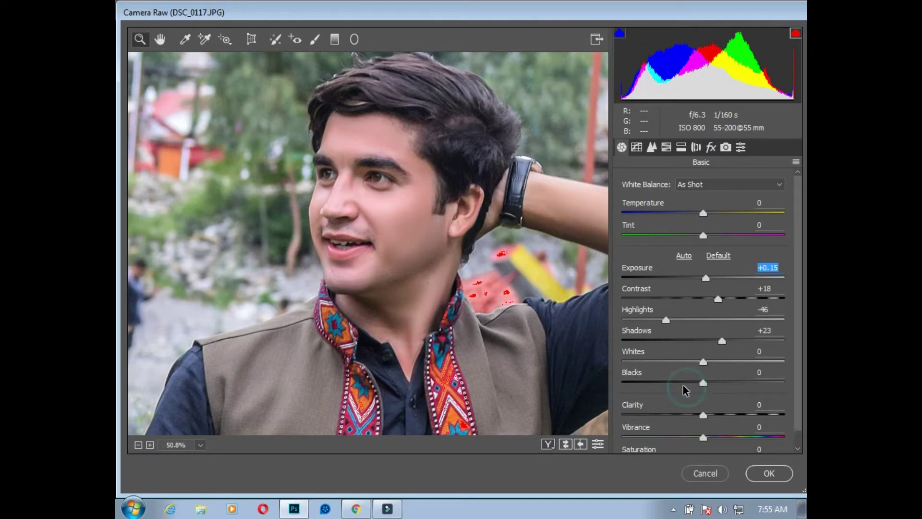
Set Blacks to -20, Clarity to +8 and Vibrance to +6, and bring up the Detail settings.
left_click_drag(683, 385, 690, 364)
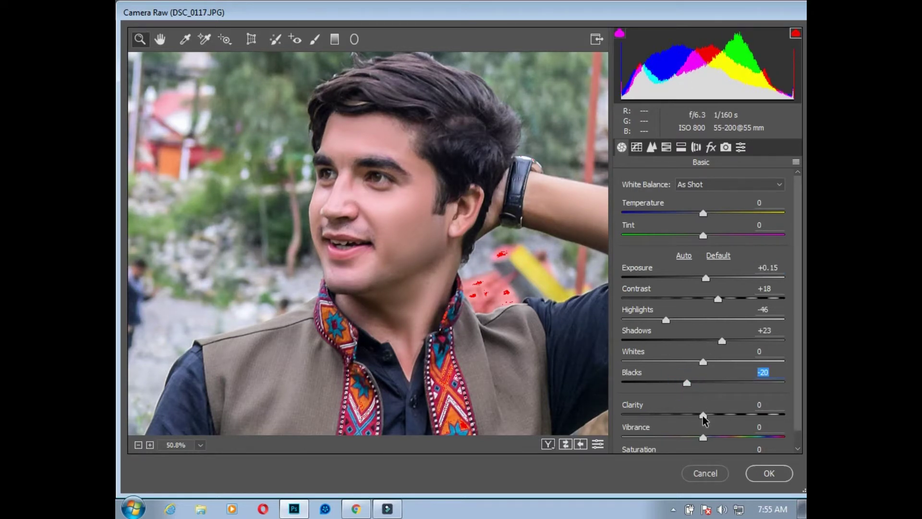
scroll(736, 438, "down", 1)
left_click_drag(703, 397, 709, 423)
left_click(650, 147)
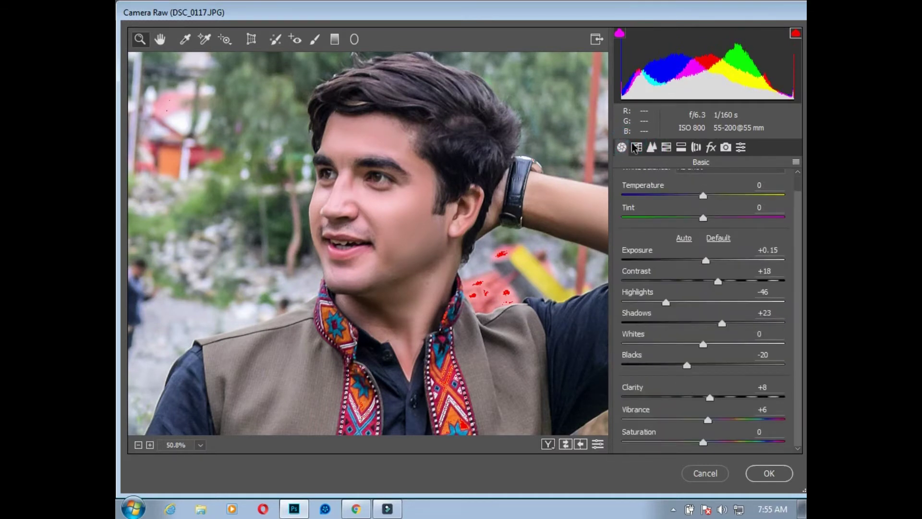
Raise the tone curve's Lights to +13 and set the luminance noise reduction to 25.
left_click(635, 148)
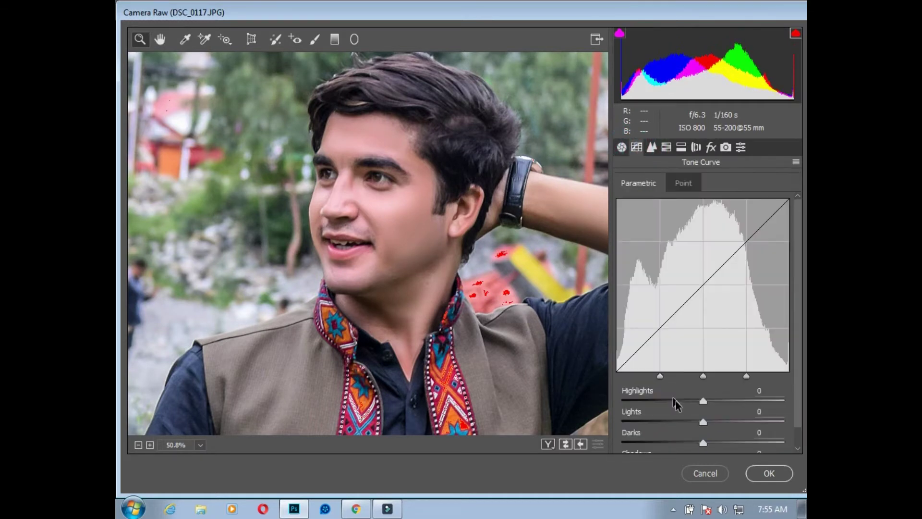
left_click(713, 421)
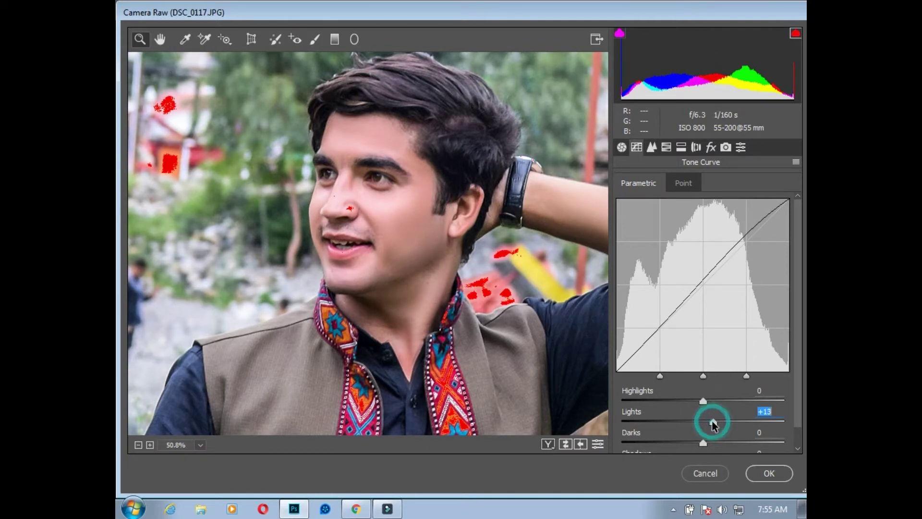
left_click(652, 148)
left_click(650, 315)
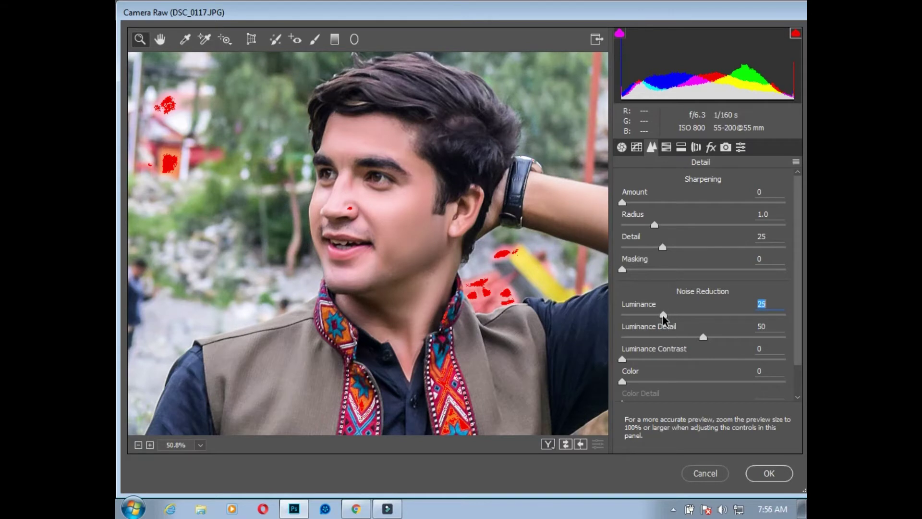
Brighten the skin tones by setting the HSL luminance of Oranges to +36 and Reds to +35.
left_click(666, 147)
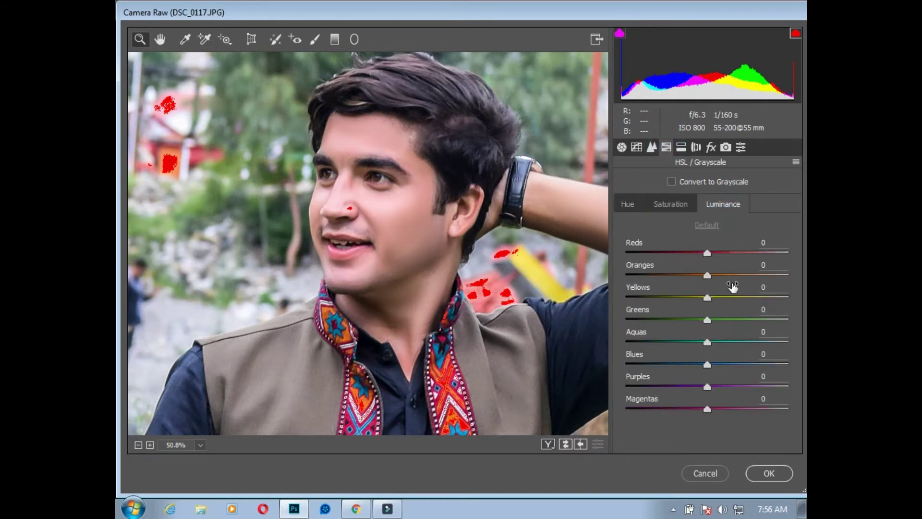
left_click(736, 275)
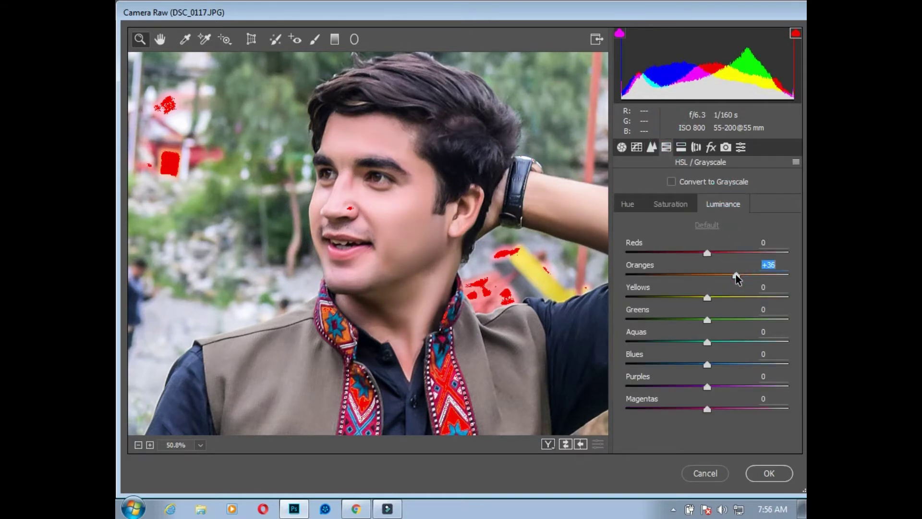
left_click(735, 252)
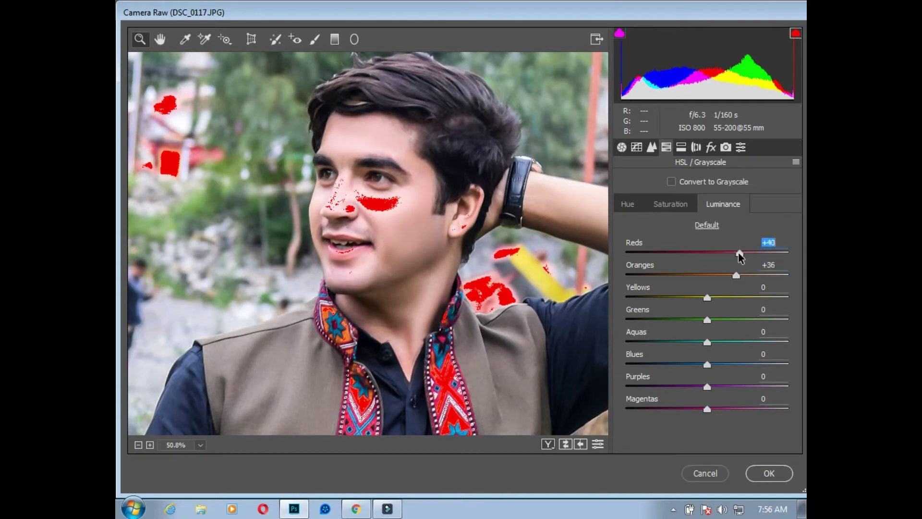
Set the HSL saturation of Reds to +25, Oranges to -11 and Greens to +63.
left_click(671, 203)
left_click(731, 253)
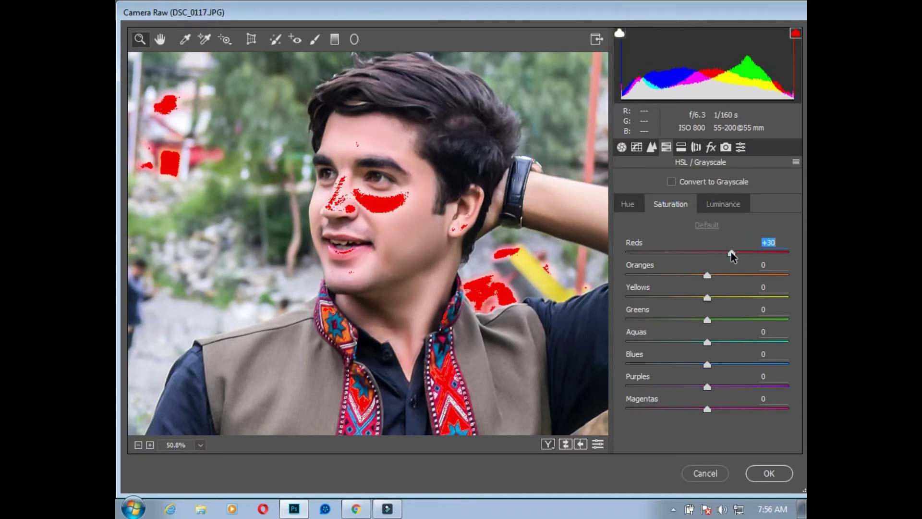
left_click(712, 205)
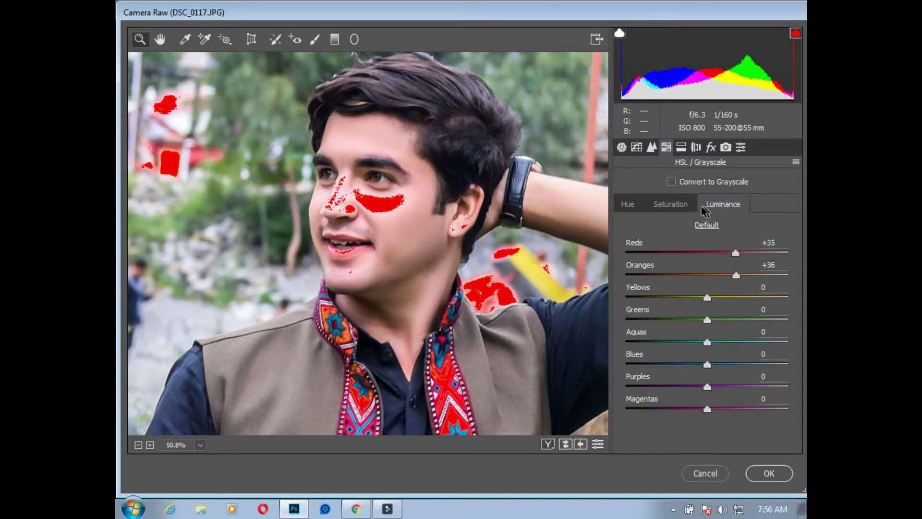
left_click(671, 204)
left_click(698, 274)
left_click(628, 204)
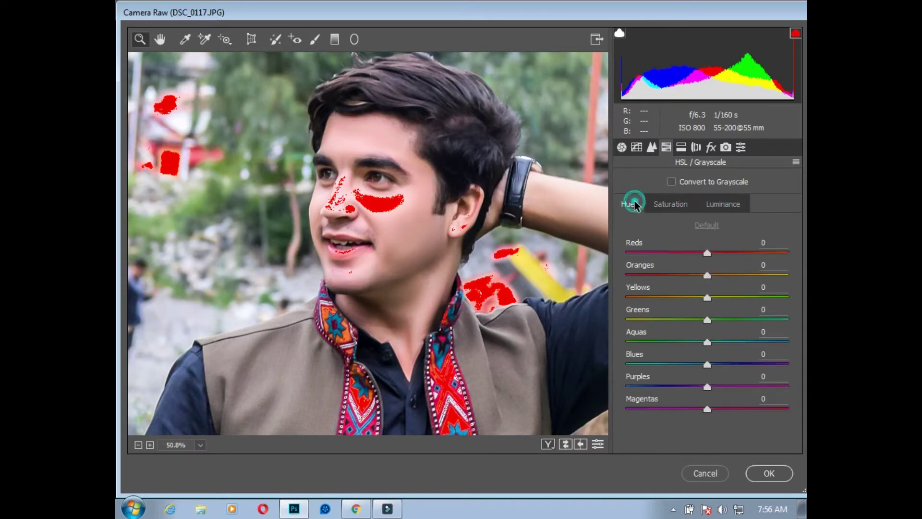
left_click(670, 204)
left_click(758, 320)
With the whole photo in view, set the saturation of Yellows to +55, Greens to +65 and Aquas to +100.
right_click(419, 266)
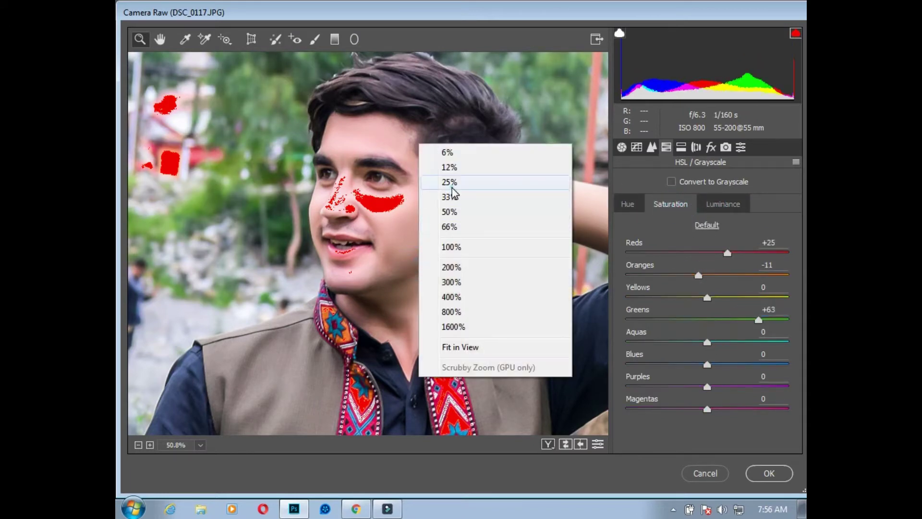
left_click(452, 186)
scroll(547, 322, "down", 3)
right_click(447, 308)
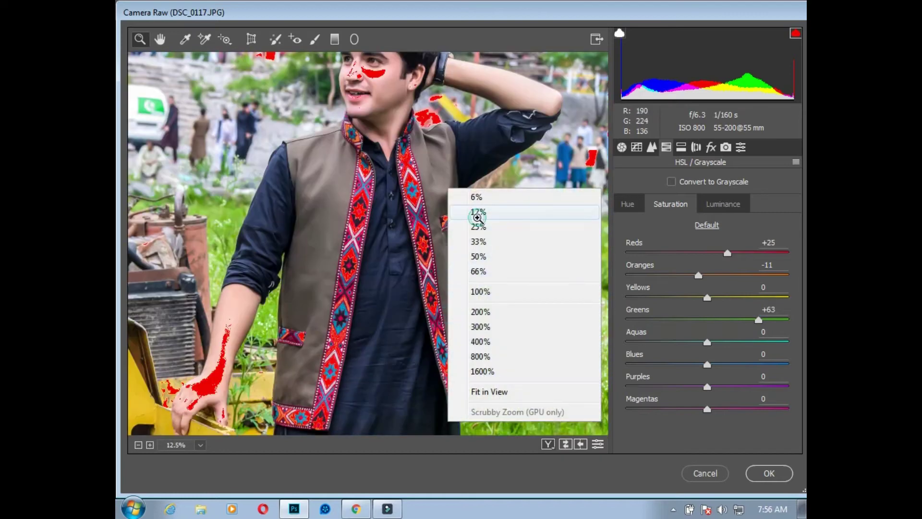
left_click(478, 212)
scroll(368, 244, "down", 3)
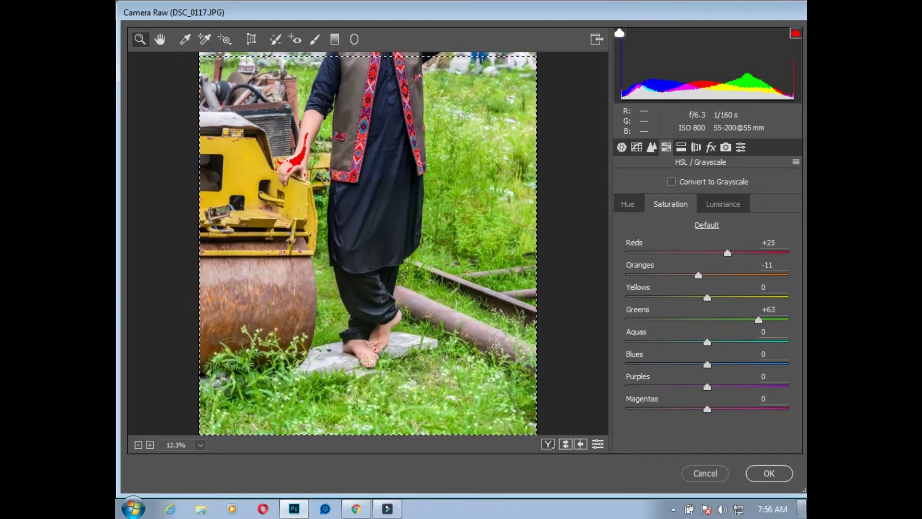
right_click(469, 219)
left_click(494, 239)
key("ctrl+0")
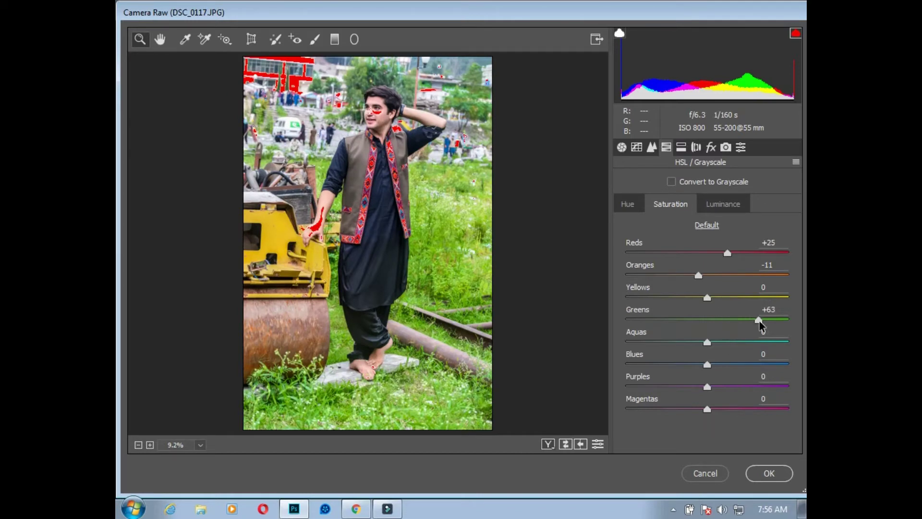
left_click_drag(707, 298, 752, 298)
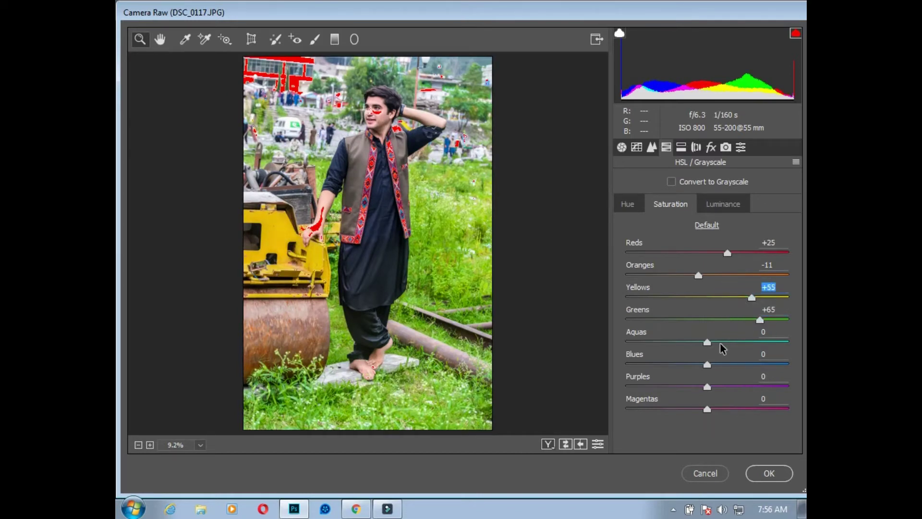
key("Tab")
key("Tab")
Try shifting the hue of Yellows to +58 and Greens to +23.
left_click(633, 204)
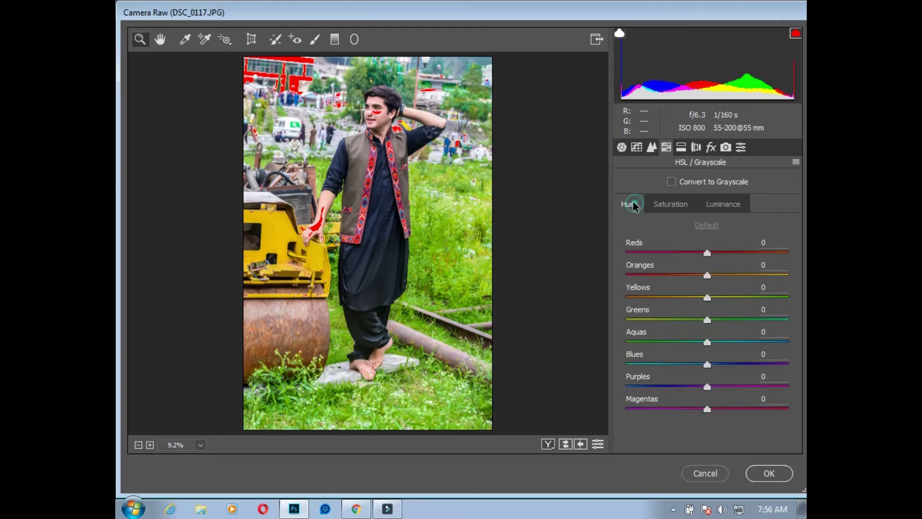
left_click_drag(699, 301, 611, 297)
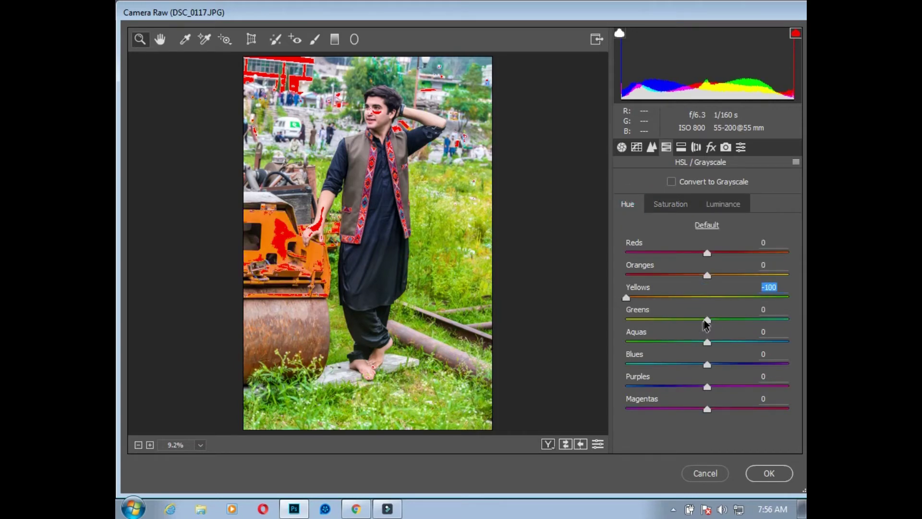
left_click_drag(705, 320, 754, 299)
left_click(750, 298)
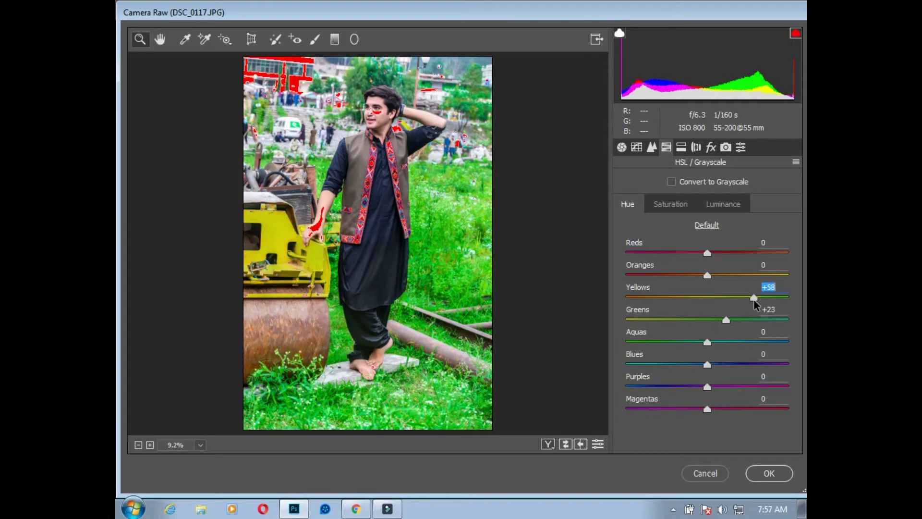
Set the hue of Yellows to -100, Greens to +12 and Aquas to -100.
left_click_drag(628, 319, 746, 321)
left_click(642, 297)
left_click_drag(642, 297, 605, 298)
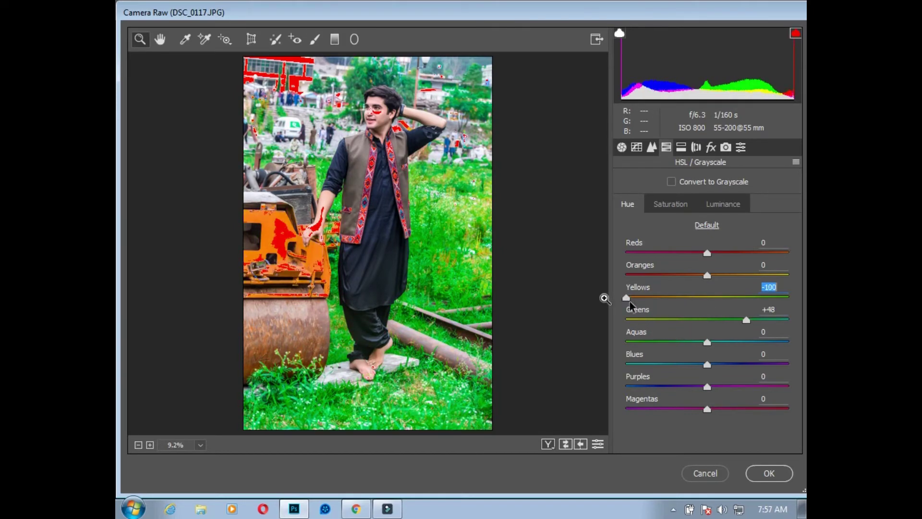
left_click_drag(746, 320, 626, 342)
left_click_drag(727, 320, 716, 320)
Try small hue shifts on Oranges and return it to 0, and set the Blues hue to -100.
mouse_move(708, 275)
left_mouse_down()
mouse_move(765, 277)
mouse_move(710, 275)
left_mouse_up()
right_click(406, 238)
left_click(423, 157)
scroll(490, 242, "up", 6)
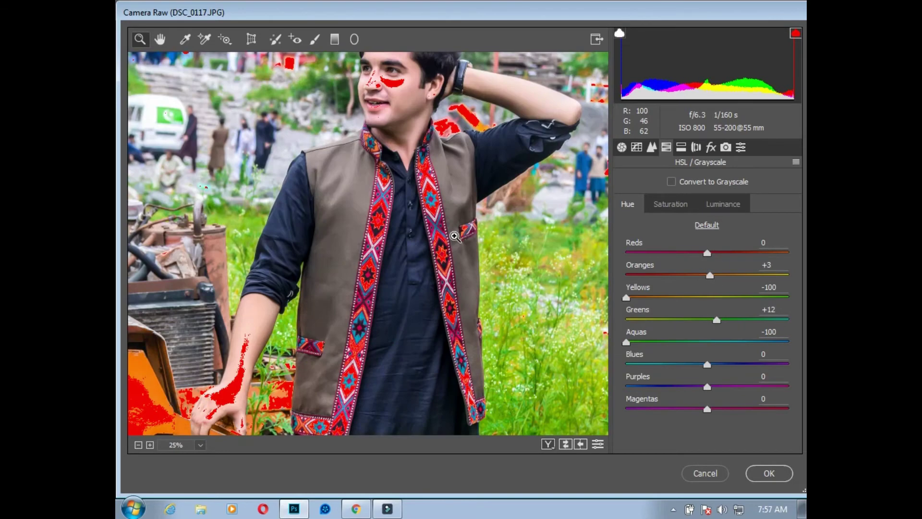
mouse_move(710, 276)
left_mouse_down()
mouse_move(669, 274)
mouse_move(700, 272)
left_mouse_up()
left_click(778, 262)
type("0")
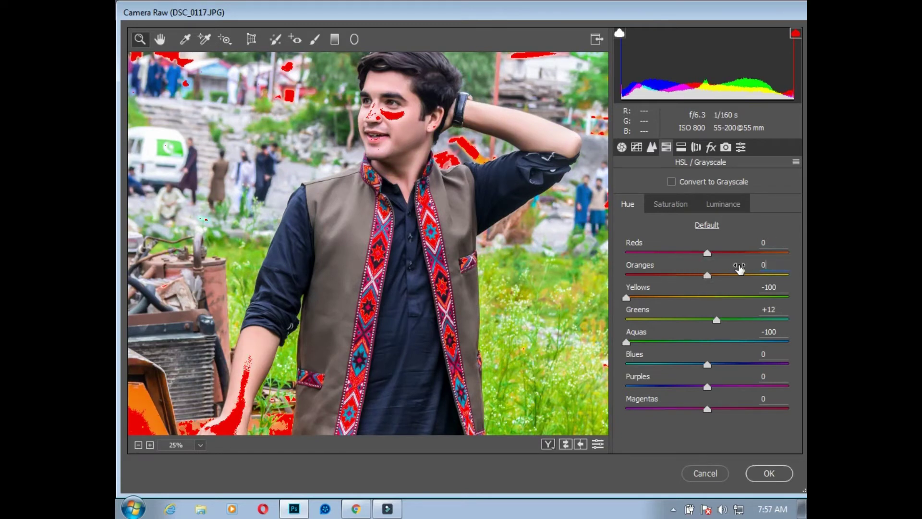
left_click_drag(707, 365, 623, 368)
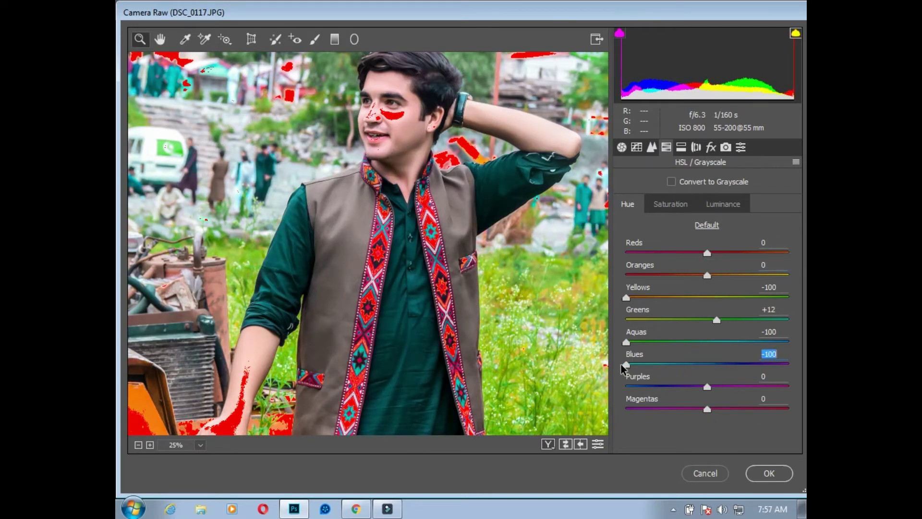
Reduce the saturation of Reds to -11 and Aquas to -15.
left_click(671, 205)
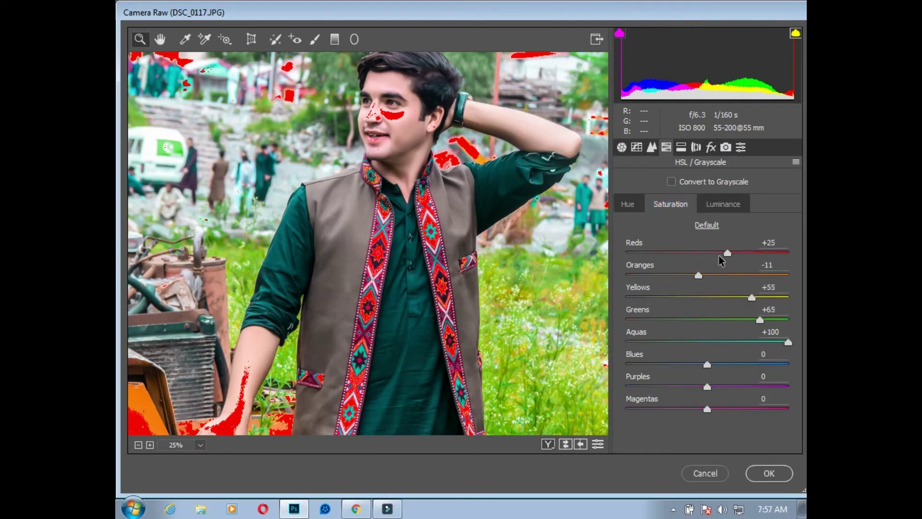
left_click_drag(708, 253, 693, 256)
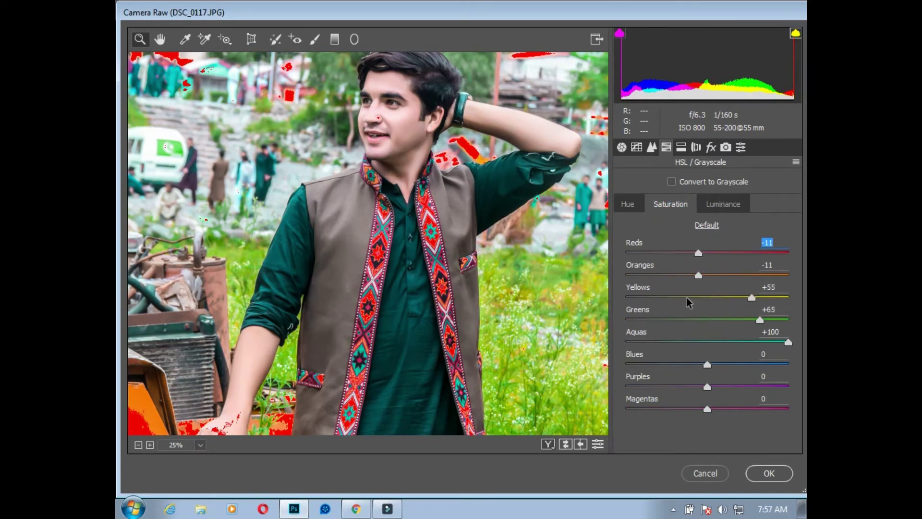
left_click_drag(789, 342, 695, 342)
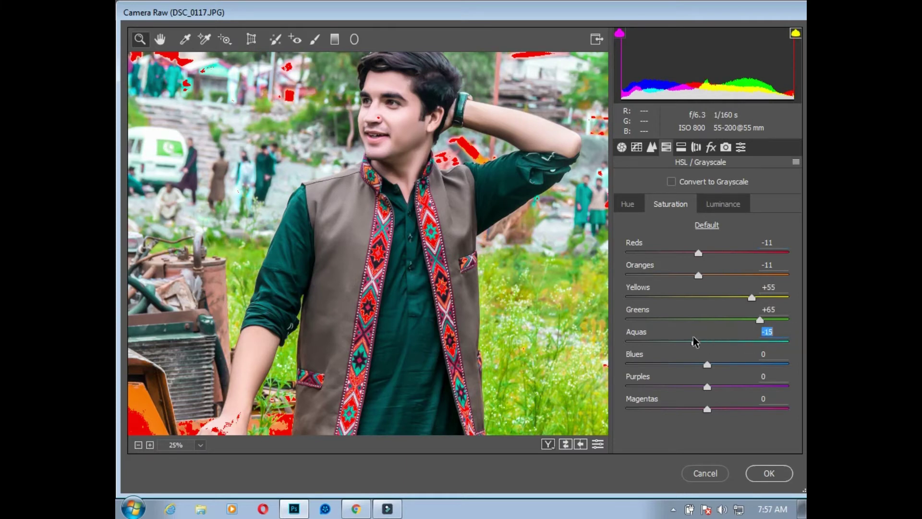
Set the luminance of Reds to +34, and the saturation of Oranges to +4 and Aquas to 0.
left_click(723, 204)
left_click(734, 252)
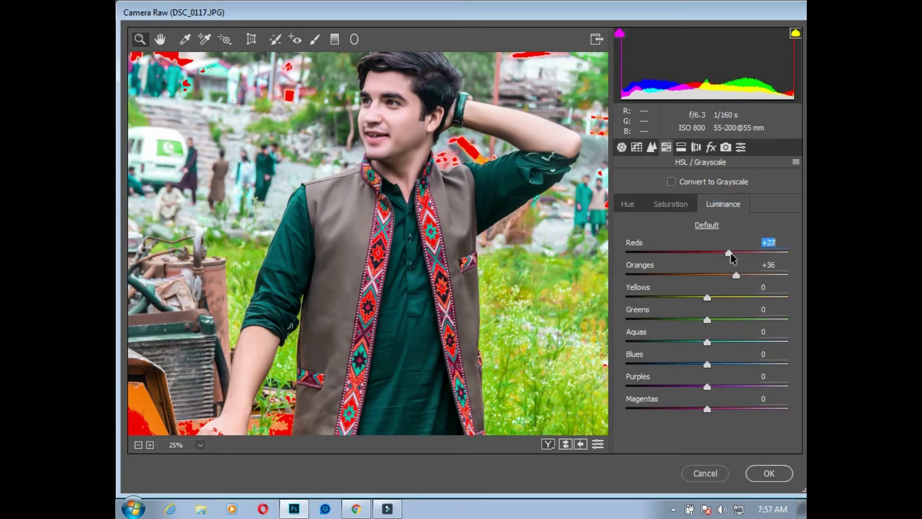
left_click_drag(725, 253, 711, 274)
left_click(670, 203)
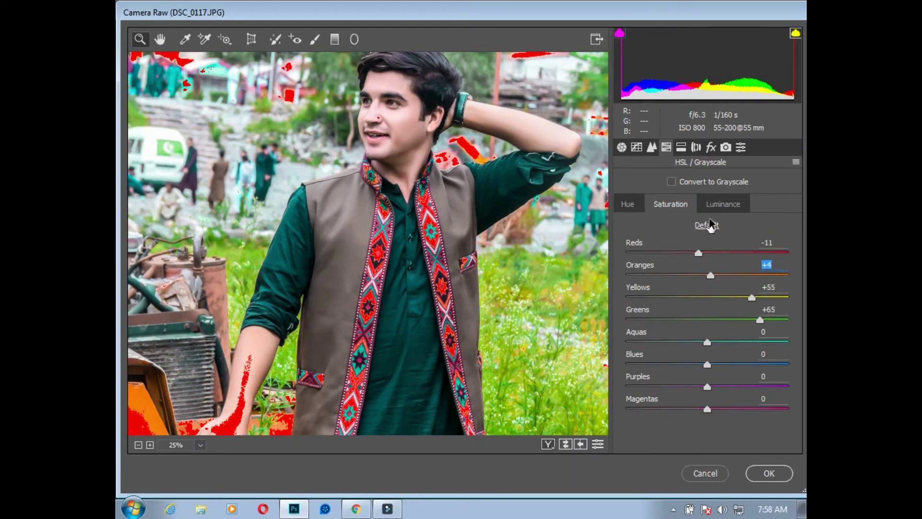
Set the luminance of Greens to +5 and Yellows to -18.
left_click(711, 204)
mouse_move(707, 323)
left_mouse_down()
mouse_move(653, 319)
mouse_move(711, 320)
left_mouse_up()
left_click_drag(697, 299, 692, 303)
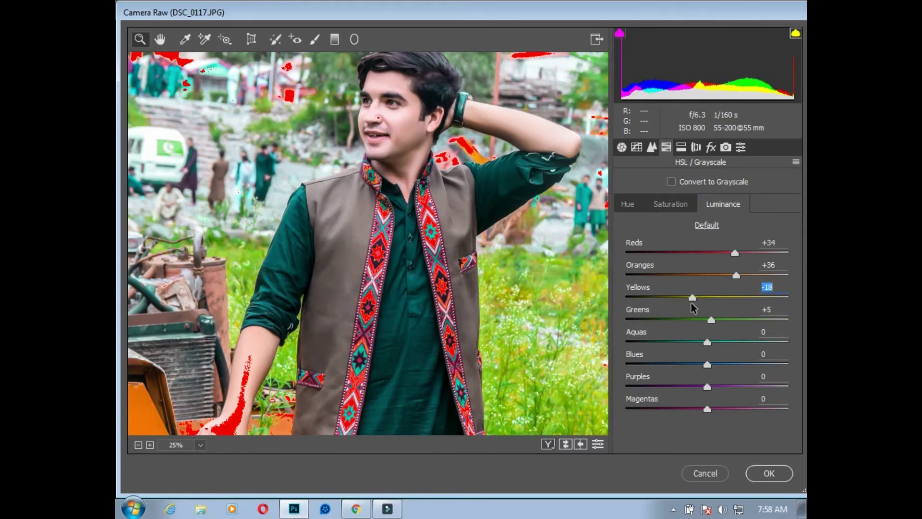
Add a post-crop vignette with an amount of -49 and apply the Camera Raw adjustments to Background copy.
left_click(681, 147)
left_click(695, 147)
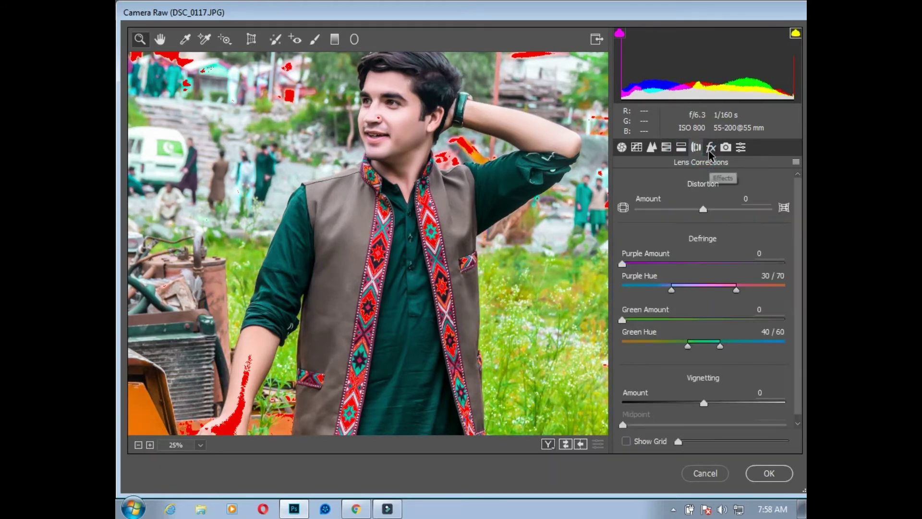
left_click(726, 147)
left_click(710, 147)
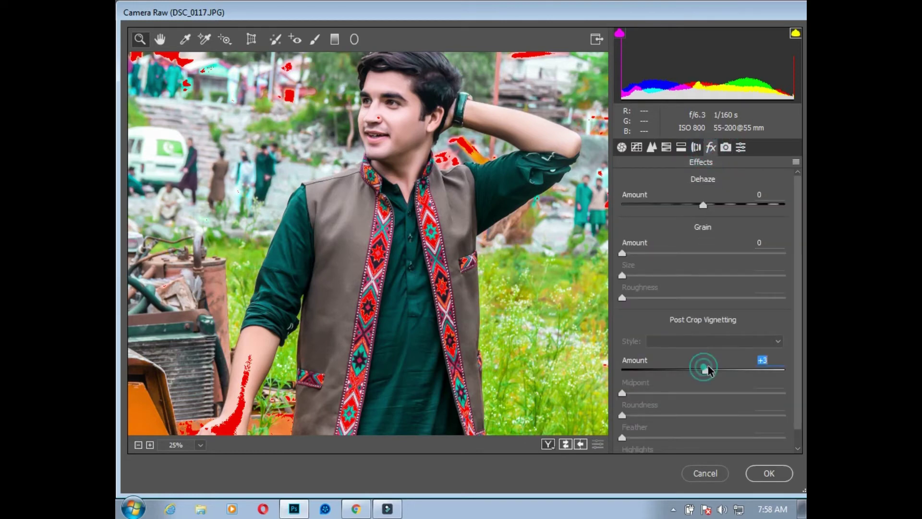
left_click_drag(705, 368, 665, 370)
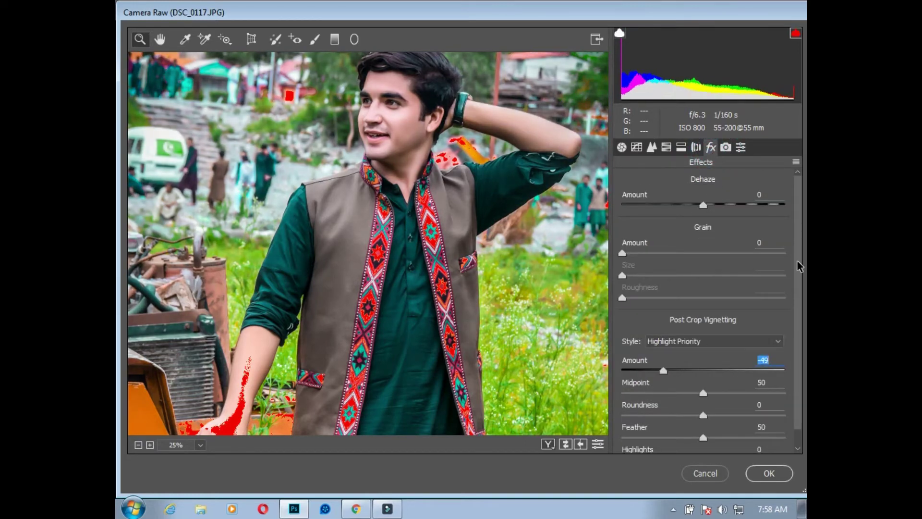
left_click_drag(797, 262, 798, 292)
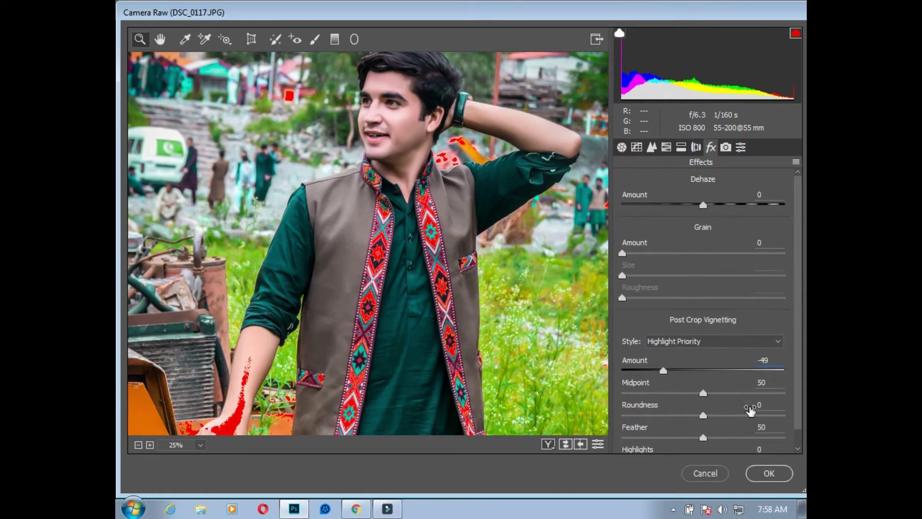
left_click(768, 474)
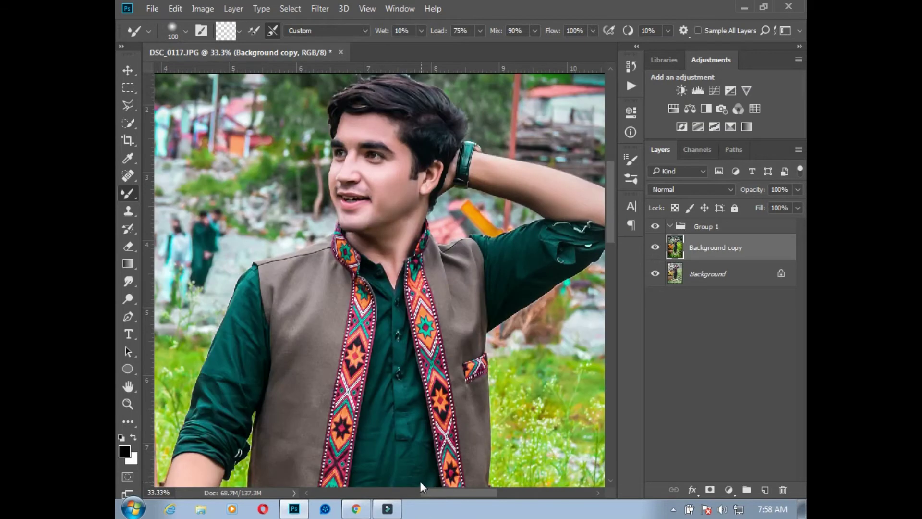
Smooth the remaining skin on the face and chin of Background copy with a size 60 Mixer Brush.
scroll(388, 211, "up", 2)
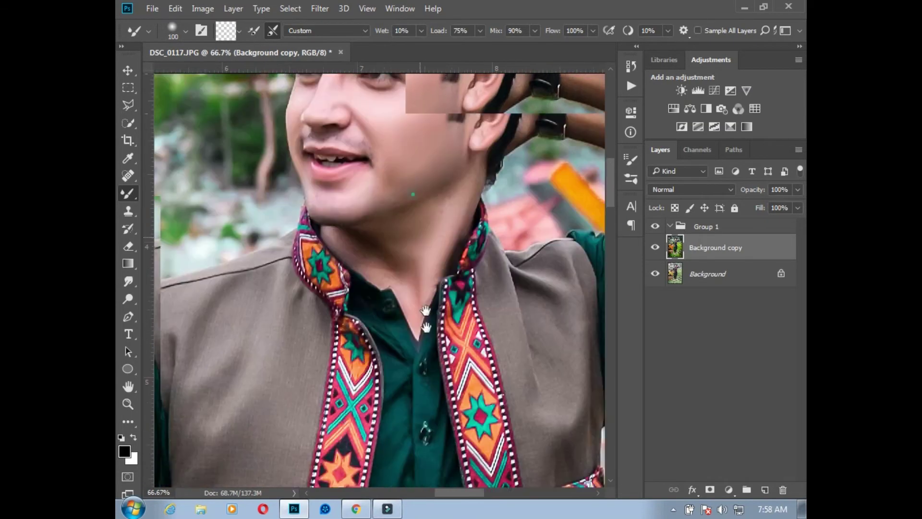
mouse_move(416, 205)
left_mouse_down()
mouse_move(416, 239)
mouse_move(431, 245)
mouse_move(415, 253)
mouse_move(421, 261)
mouse_move(456, 237)
mouse_move(375, 287)
mouse_move(418, 185)
left_mouse_up()
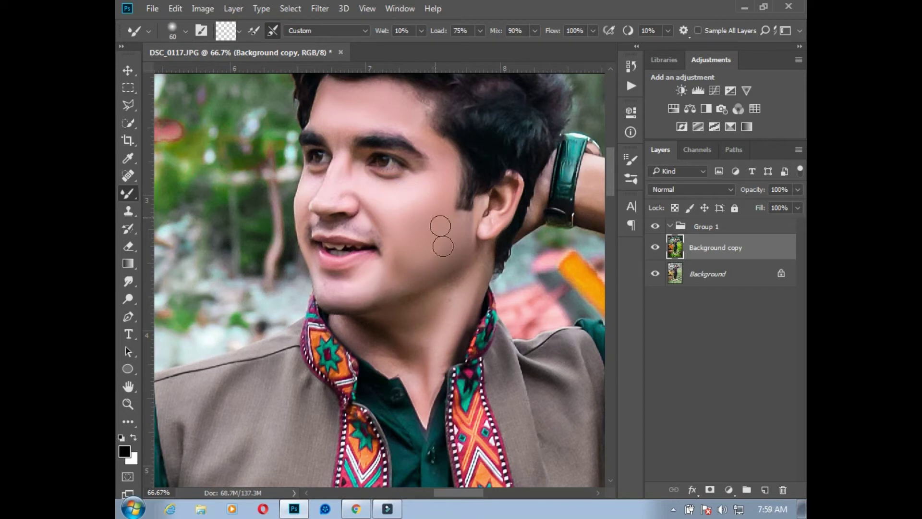
mouse_move(426, 149)
left_mouse_down()
mouse_move(384, 103)
mouse_move(342, 96)
left_mouse_up()
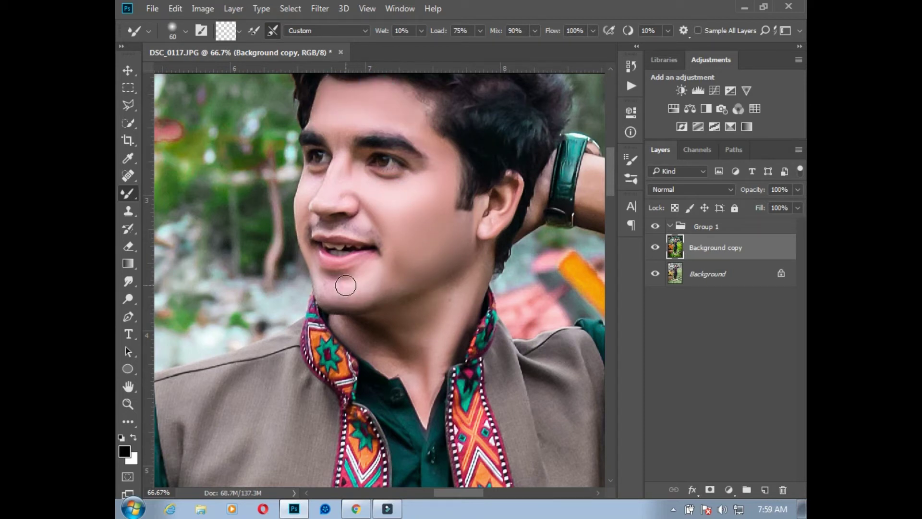
left_click_drag(346, 285, 345, 276)
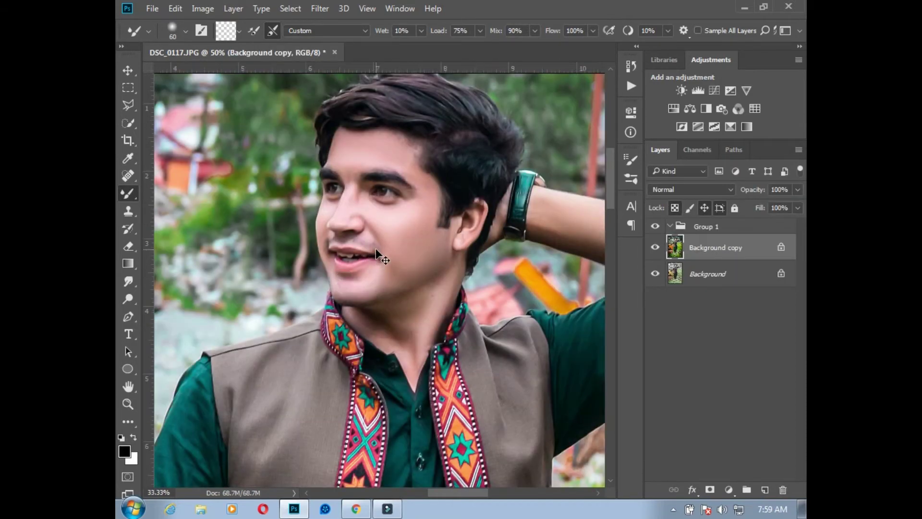
scroll(375, 249, "down", 3)
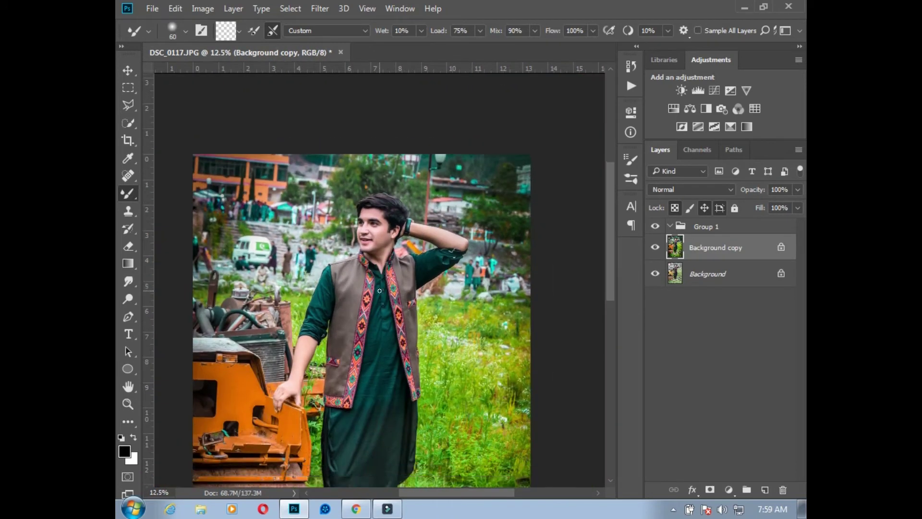
scroll(379, 290, "down", 1)
scroll(384, 279, "up", 1)
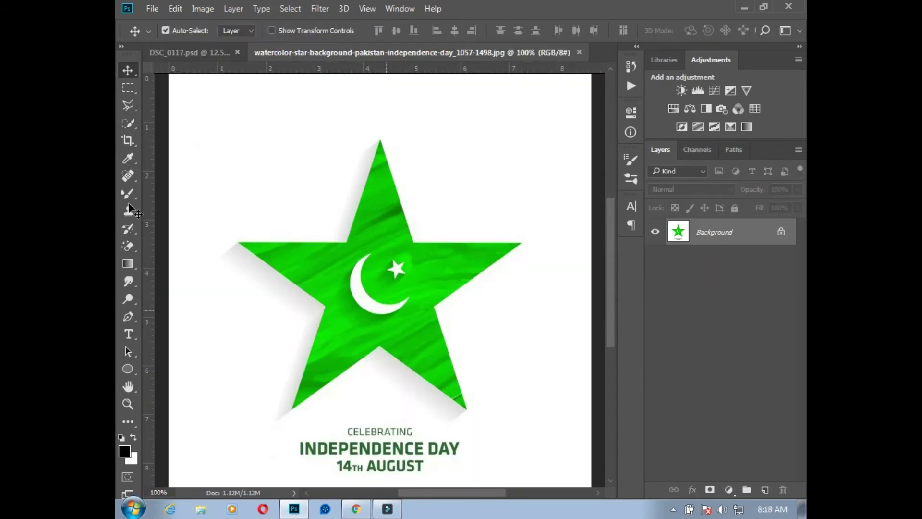
Erase the white background around the green star with the Magic Eraser and bring the artwork into DSC_0117.psd.
key("e")
left_click(240, 191)
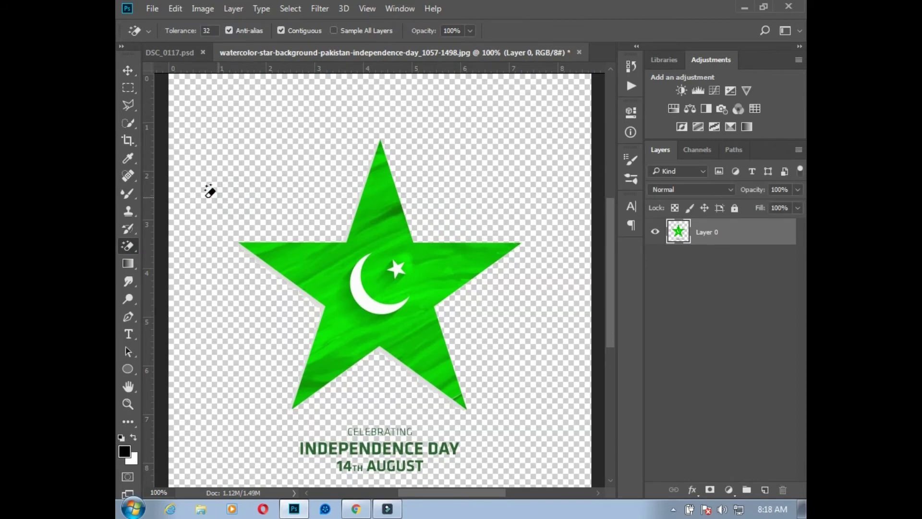
left_click(128, 70)
mouse_move(370, 263)
left_mouse_down()
mouse_move(372, 217)
mouse_move(357, 223)
mouse_move(365, 192)
mouse_move(190, 52)
mouse_move(369, 195)
left_mouse_up()
Move the star artwork up beside the man's jaw and ear.
scroll(383, 222, "up", 3)
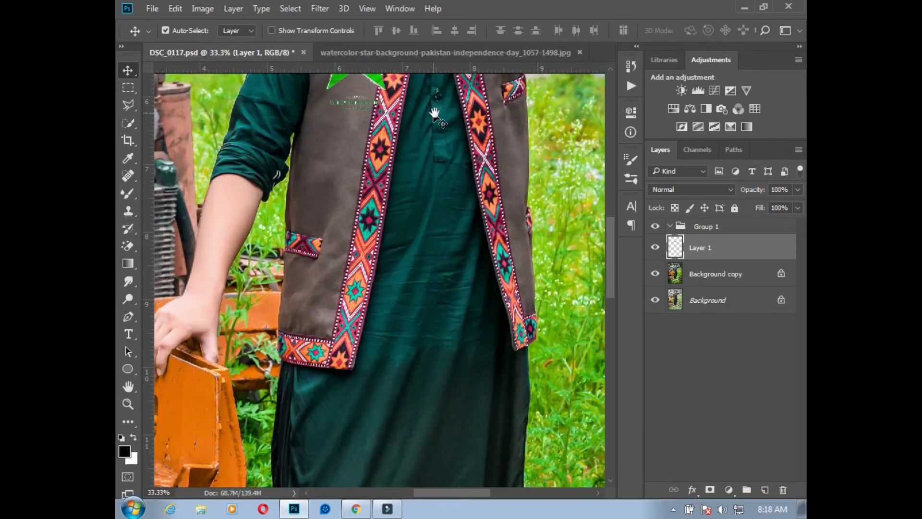
left_click_drag(435, 116, 440, 430)
left_click_drag(364, 370, 480, 257)
Trace the star's outline with the Pen tool and convert the closed path to a selection.
left_click(130, 243)
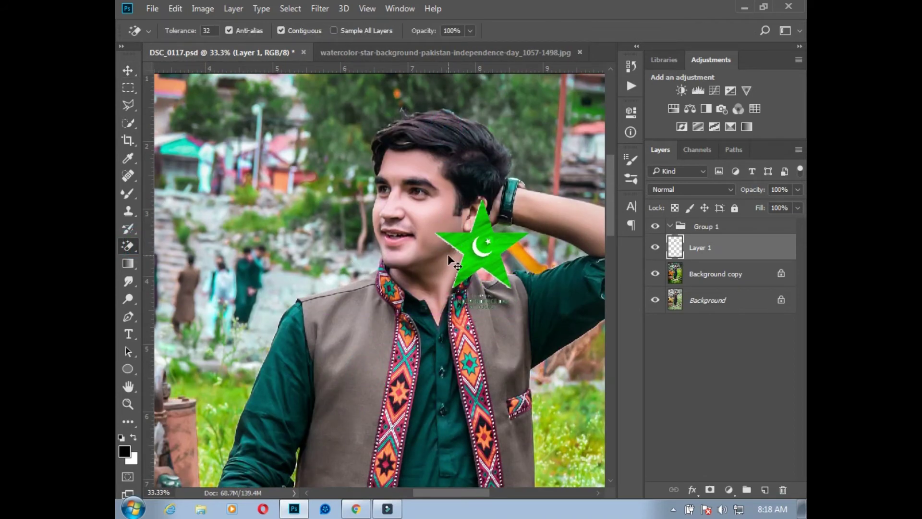
scroll(447, 255, "up", 3)
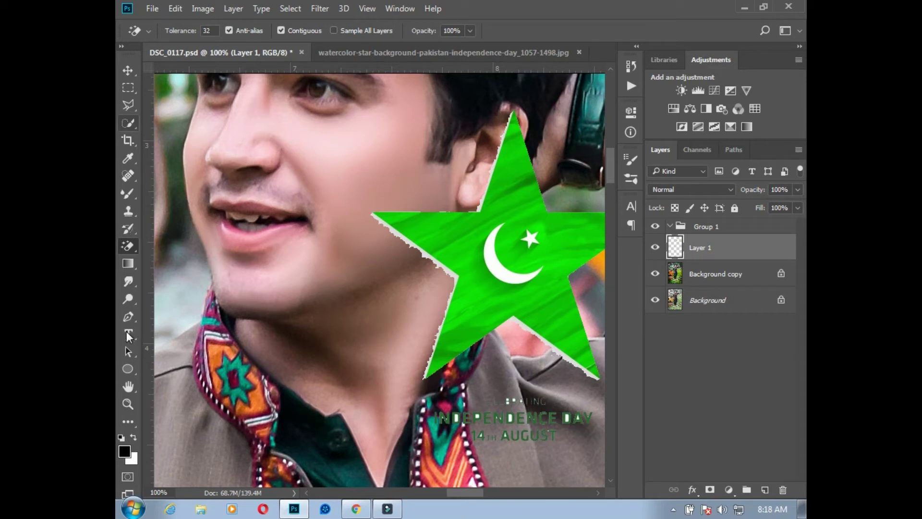
left_click(128, 317)
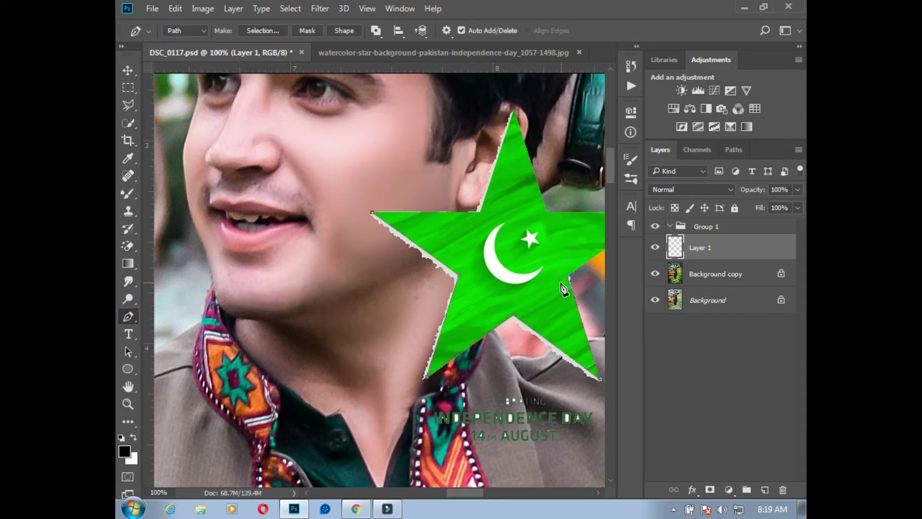
left_click_drag(563, 288, 517, 272)
left_click(414, 250)
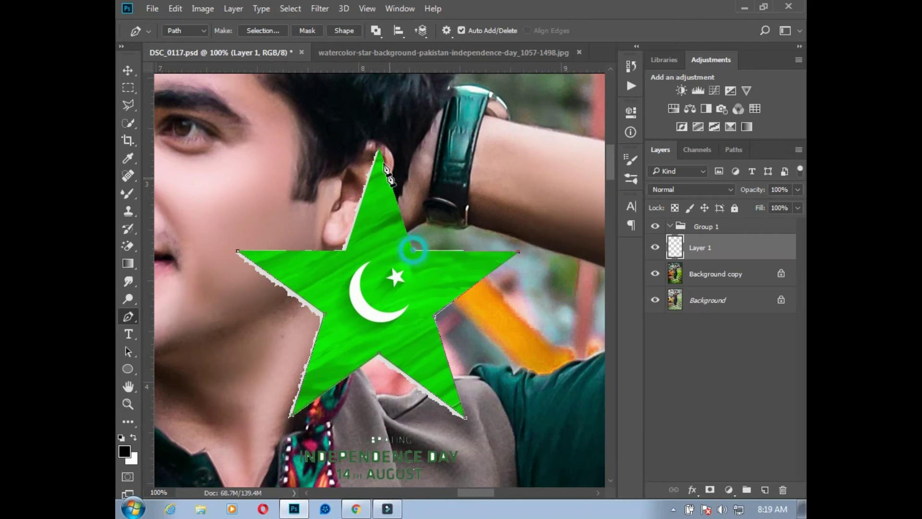
left_click(345, 250)
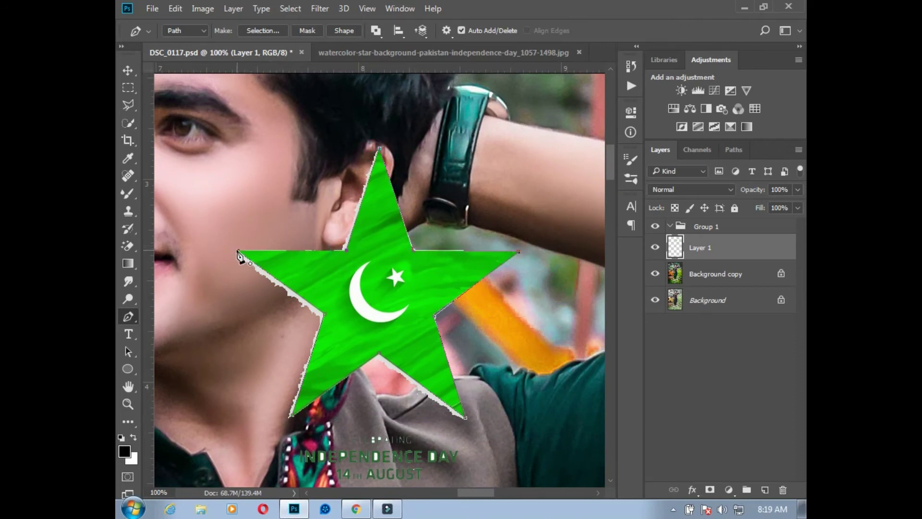
left_click(237, 250)
key("ctrl+Return")
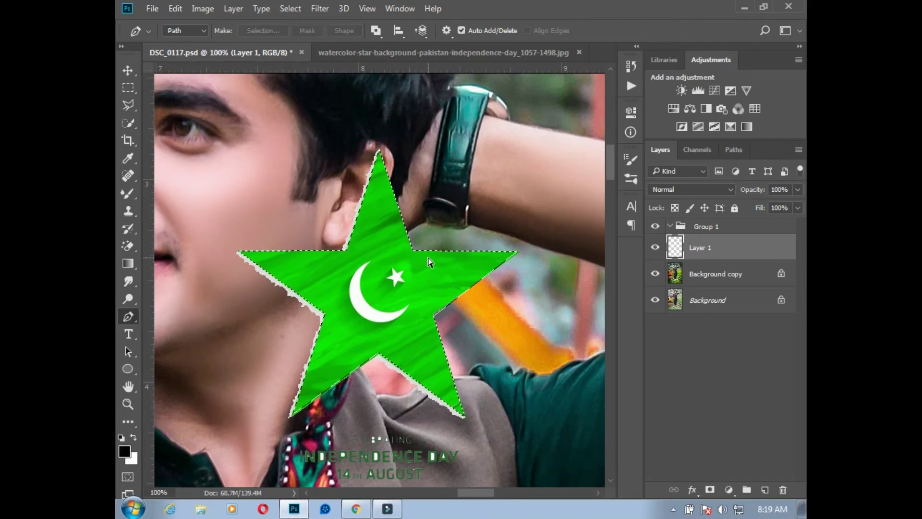
Delete the pale fringe and the text outside the star outline, and clear the selection.
key("ctrl+shift+i")
key("Delete")
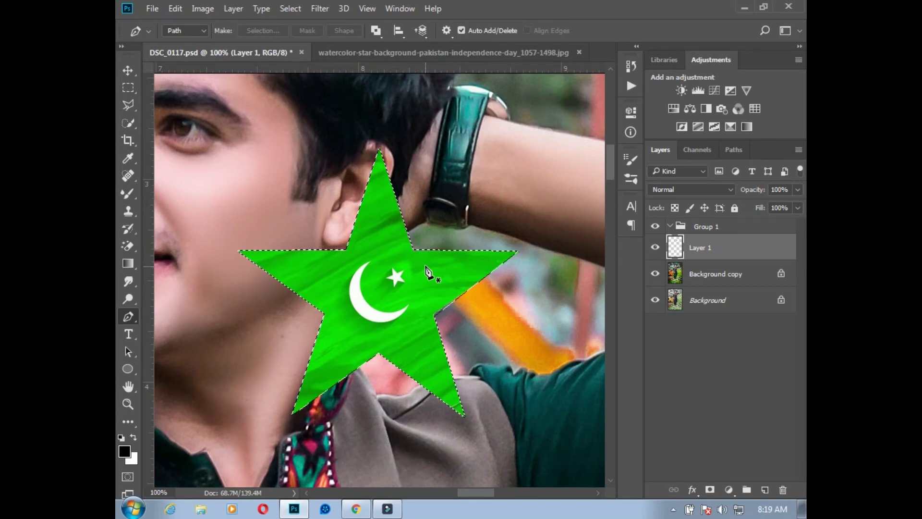
key("ctrl+d")
Scale the star to about 40% and place it on the man's cheek.
left_click(126, 71)
left_click_drag(371, 263, 307, 248)
key("ctrl+minus")
key("ctrl+t")
left_click_drag(429, 183, 379, 215)
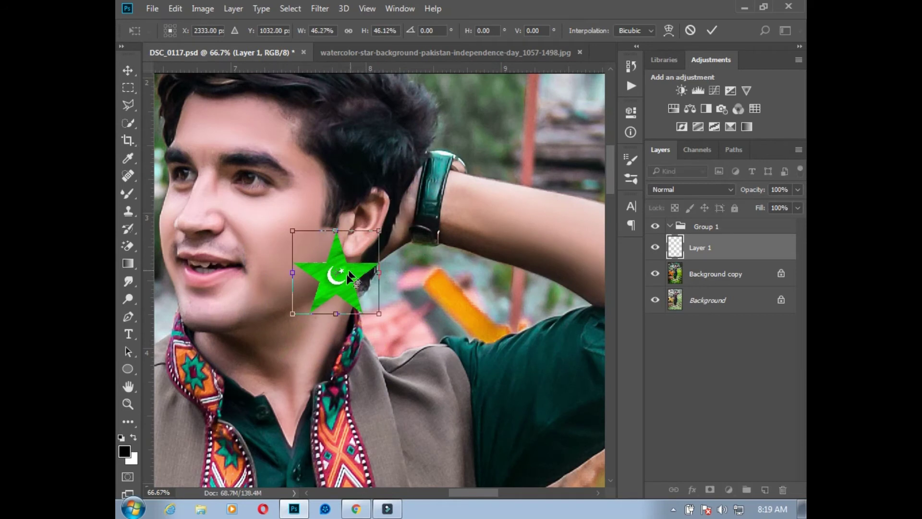
left_click_drag(346, 274, 294, 244)
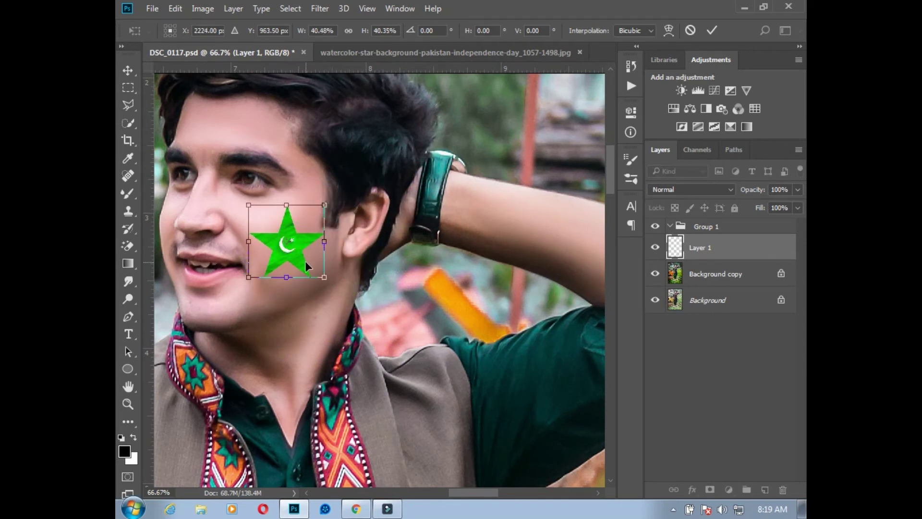
key("Return")
Set the star layer's opacity to 77%.
key("4")
key("3")
key("1")
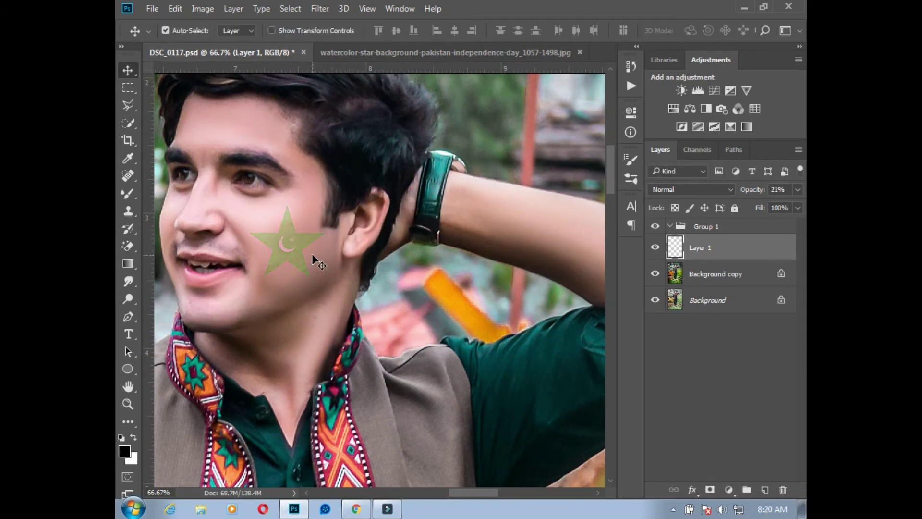
key("7")
key("7")
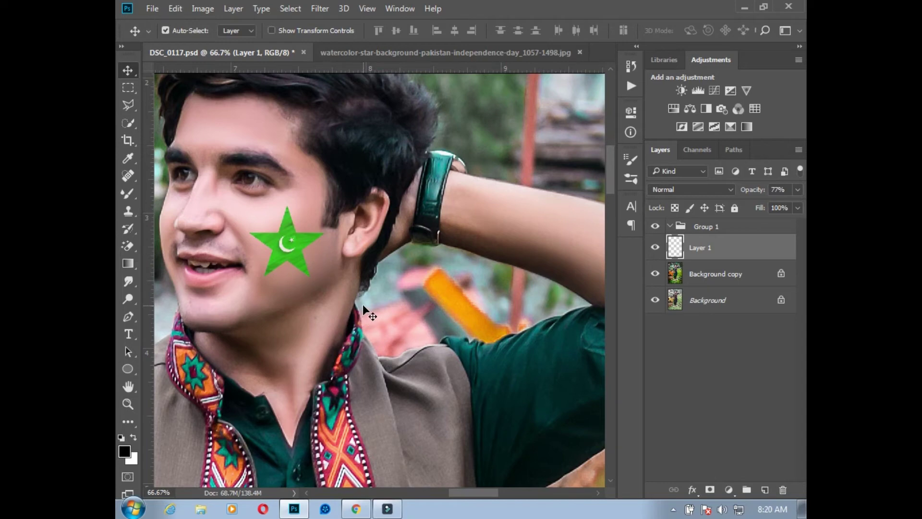
scroll(336, 279, "up", 1)
scroll(329, 269, "down", 1)
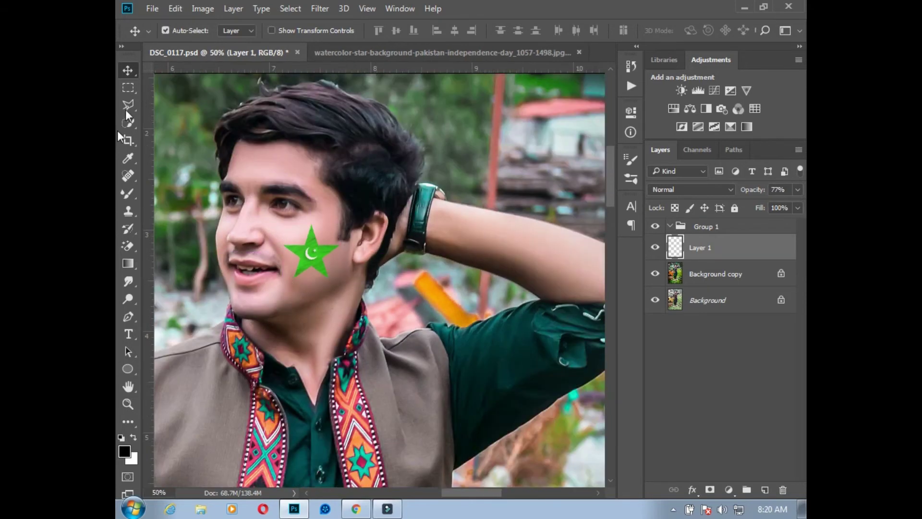
Open the PicsArt_08-06-02.27.56.png image from the project folder.
left_click(152, 8)
left_click(157, 36)
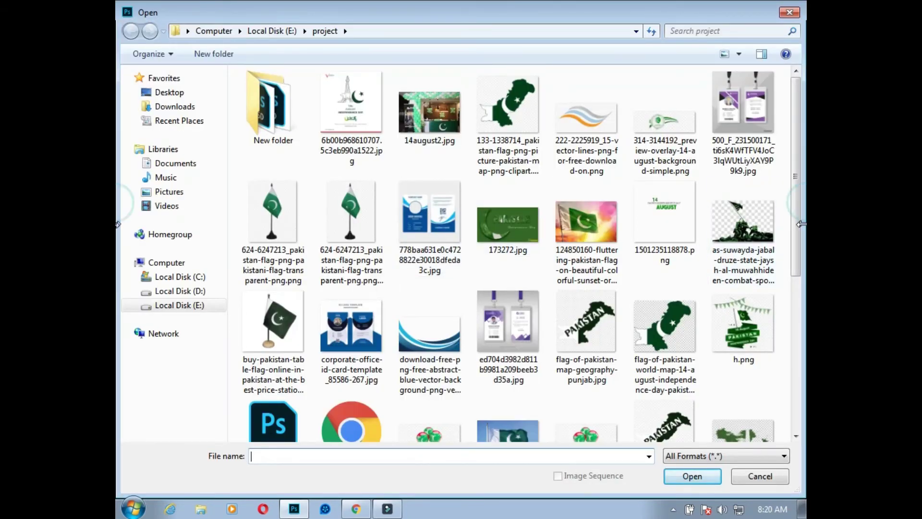
scroll(528, 288, "down", 5)
left_click(587, 317)
left_click(684, 477)
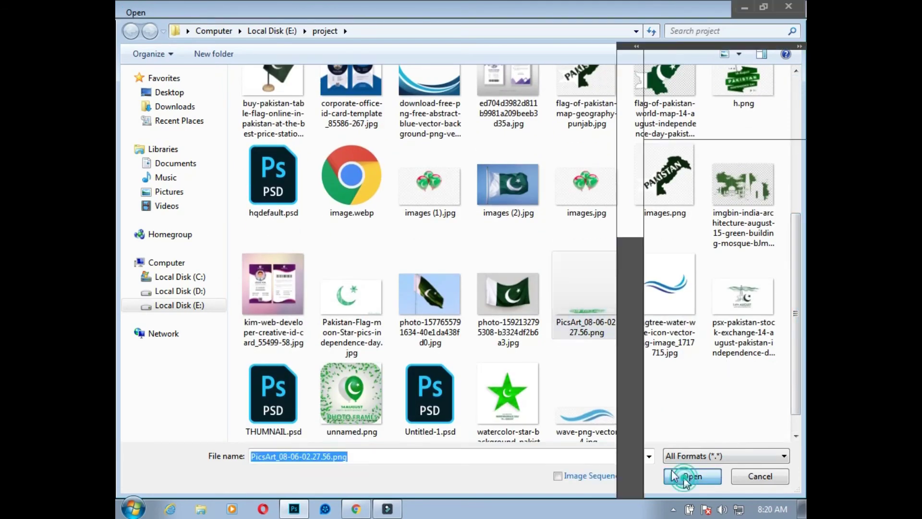
Bring the HAPPY JASHN_E_AZADI banner into the portrait, scale it to about 78% and rotate it about 18° along the raised forearm.
left_click_drag(398, 285, 470, 204)
key("ctrl+minus")
key("ctrl+t")
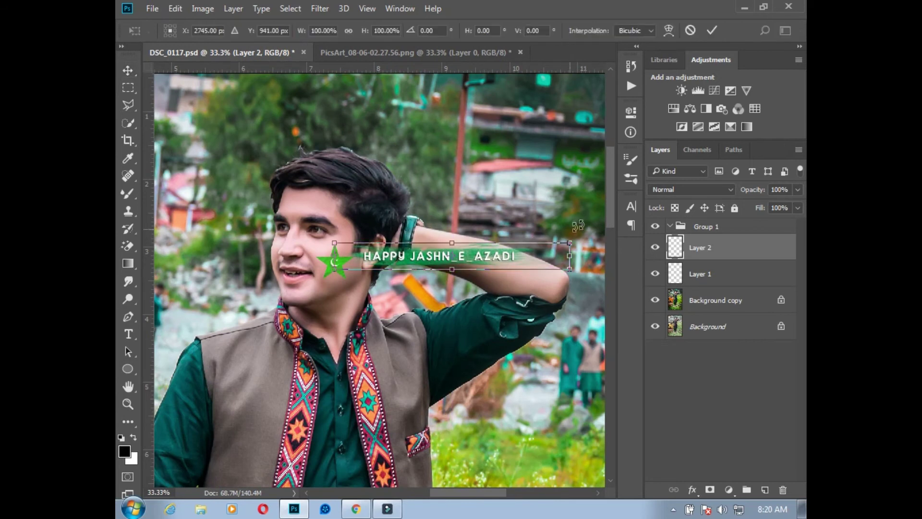
left_click_drag(578, 226, 576, 279)
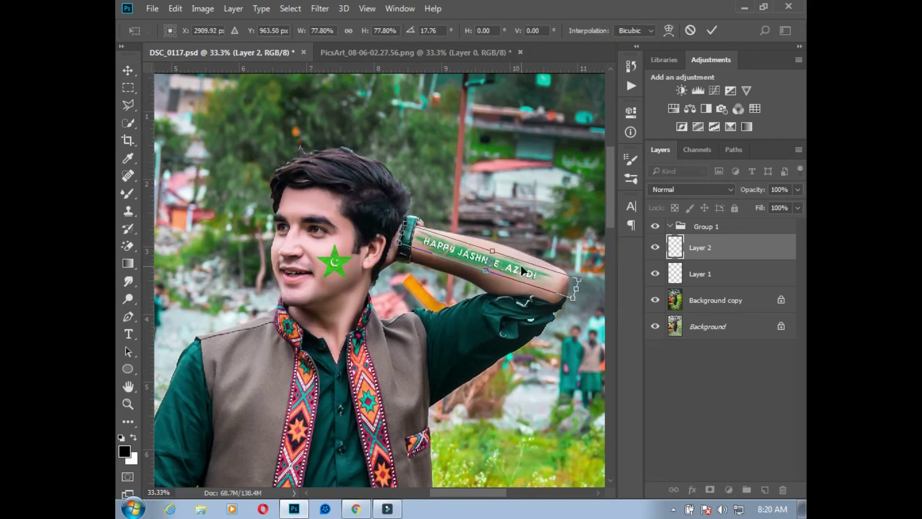
key("Return")
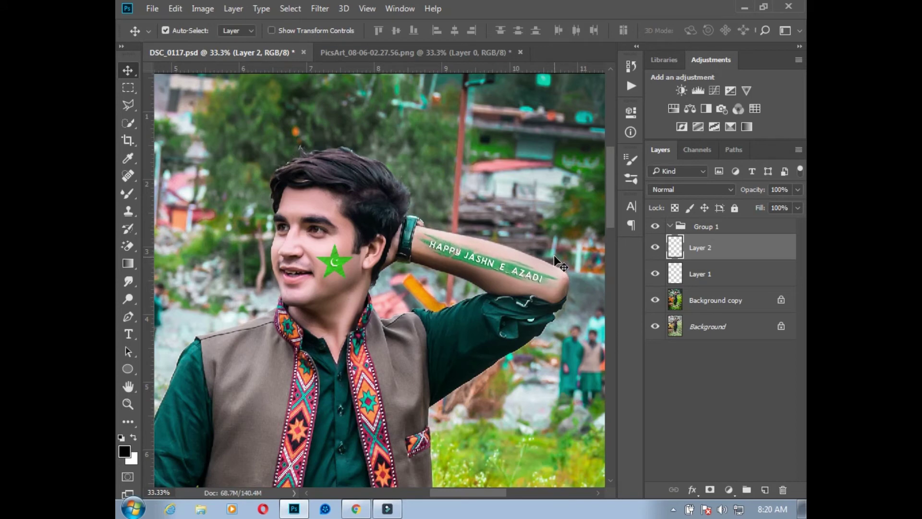
scroll(385, 358, "down", 5)
key("ctrl+minus")
key("ctrl+minus")
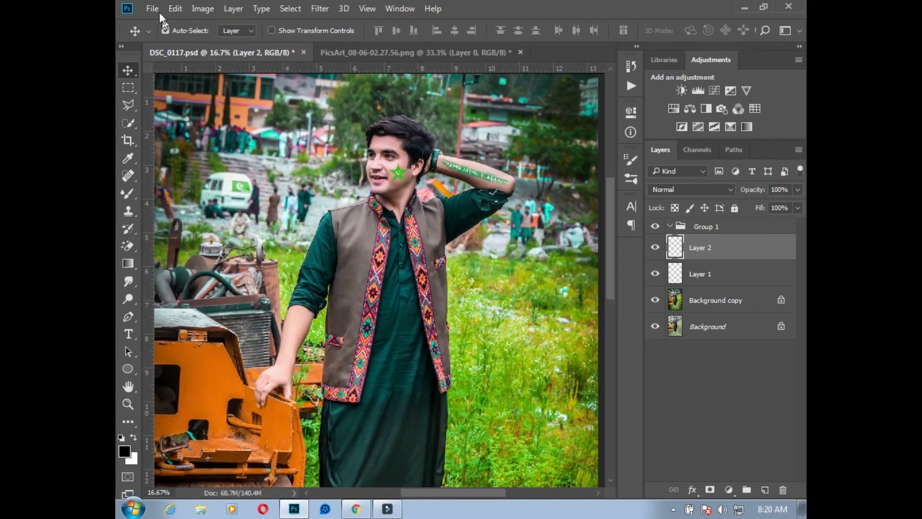
left_click(154, 9)
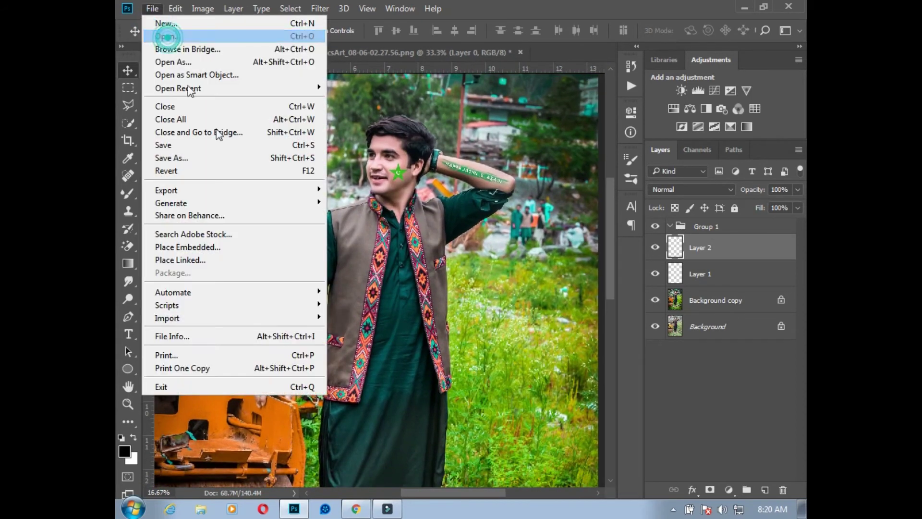
left_click(164, 33)
left_click(285, 212)
left_click(330, 203, "ctrl")
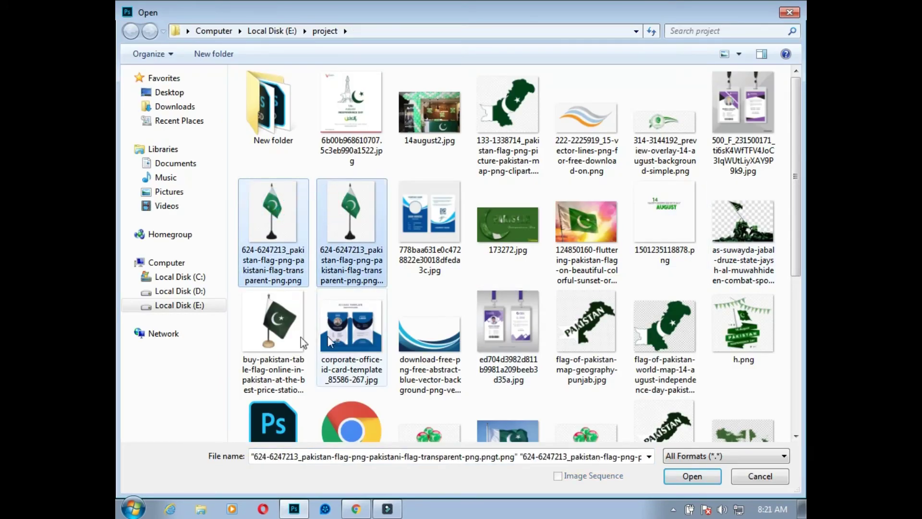
left_click(274, 322, "ctrl")
scroll(695, 306, "down", 5)
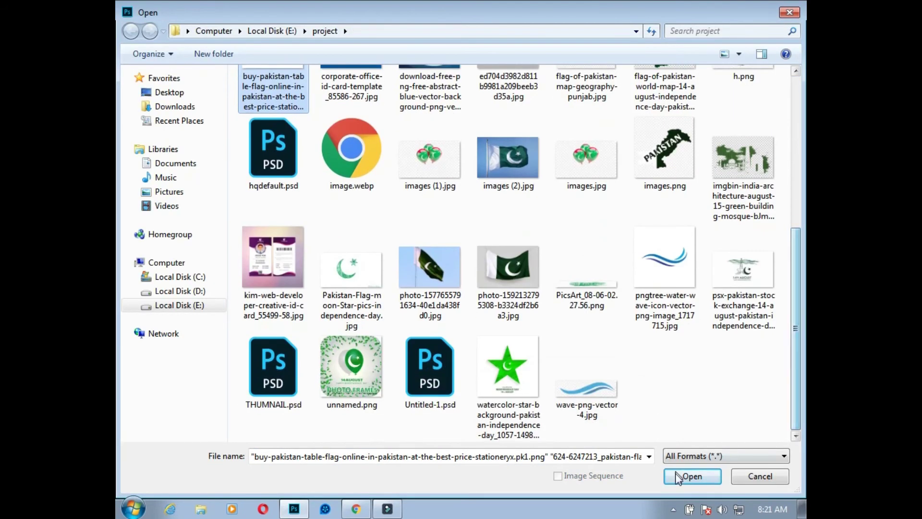
left_click(692, 476)
left_click(462, 202)
left_click_drag(295, 151, 370, 258)
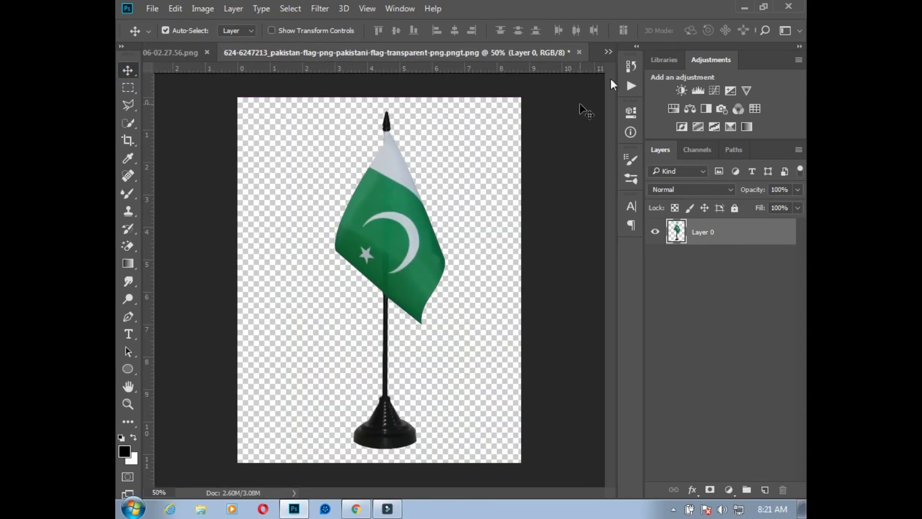
left_click(171, 52)
left_click(348, 52)
left_click(482, 207)
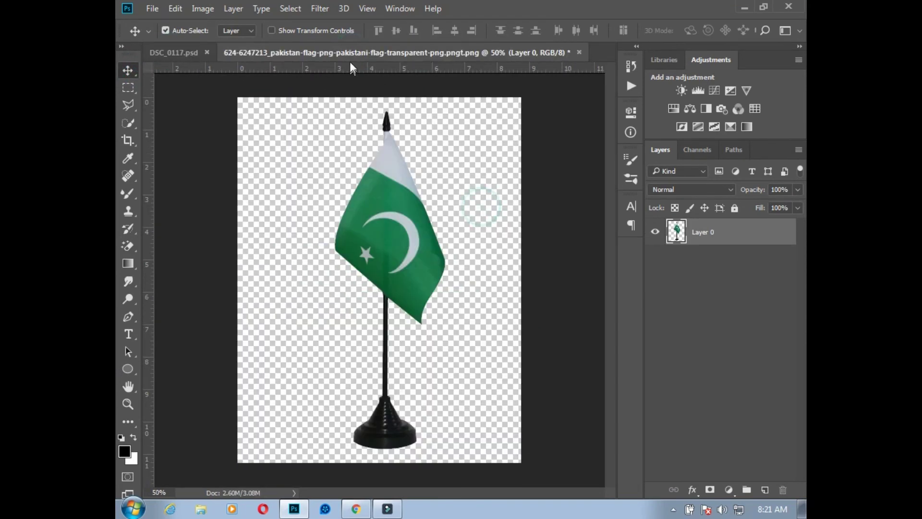
left_click(169, 53)
left_click(366, 54)
left_click_drag(356, 183, 248, 365)
Transform the table flag and stand it on the orange machine beside the man's hand.
key("ctrl+t")
left_click_drag(262, 328, 288, 246)
key("Return")
key("ctrl+minus")
left_click_drag(276, 377, 273, 298)
left_click(505, 260)
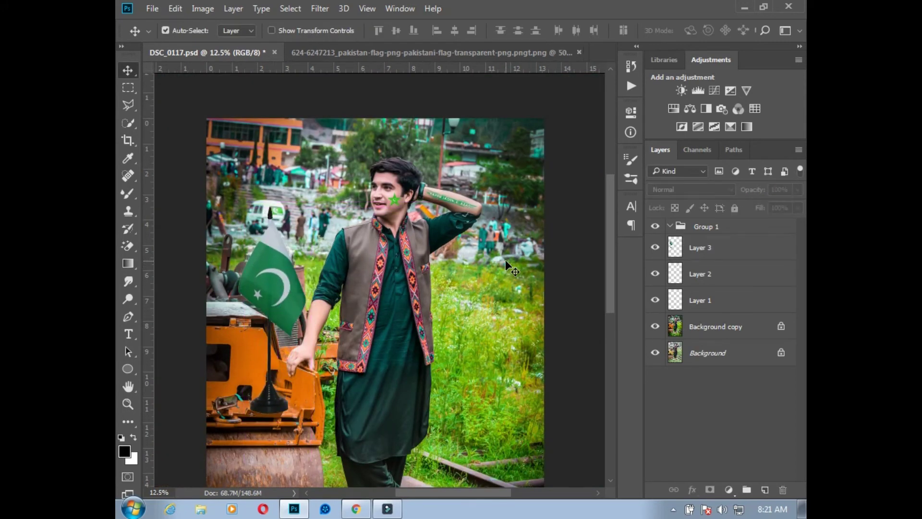
key("ctrl+plus")
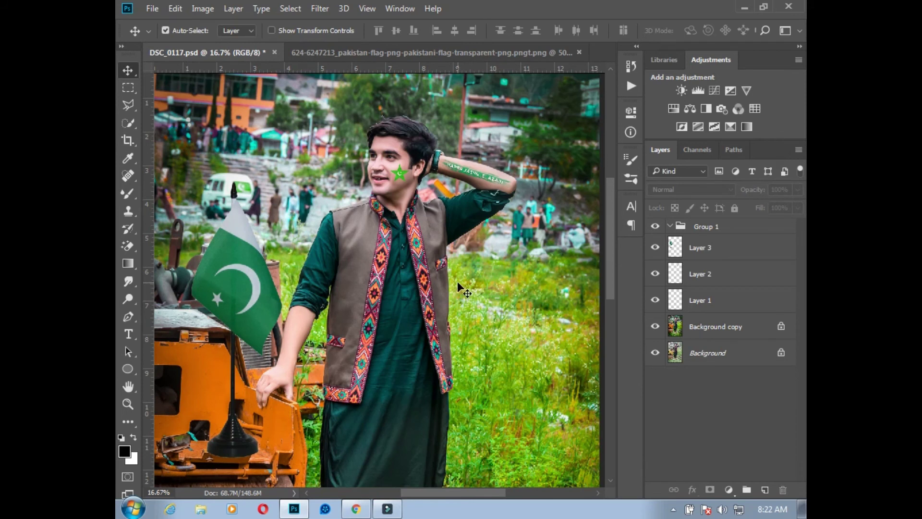
Raise the flag layer's saturation to +34 with Hue/Saturation and nudge the flag slightly on the machine.
left_click(234, 299)
key("i")
key("ctrl+u")
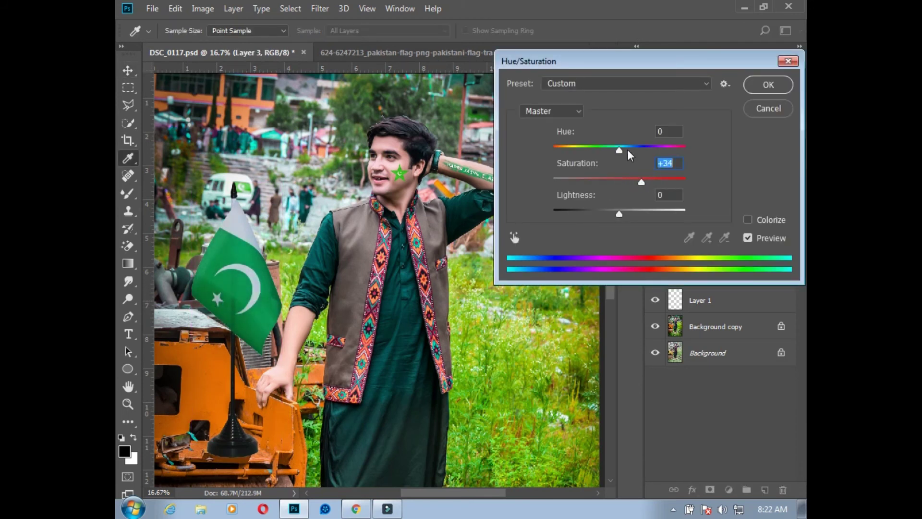
left_click_drag(627, 149, 619, 148)
key("Return")
key("v")
left_click_drag(234, 278, 232, 277)
key("ctrl+plus")
key("ctrl+plus")
scroll(230, 259, "left", 5)
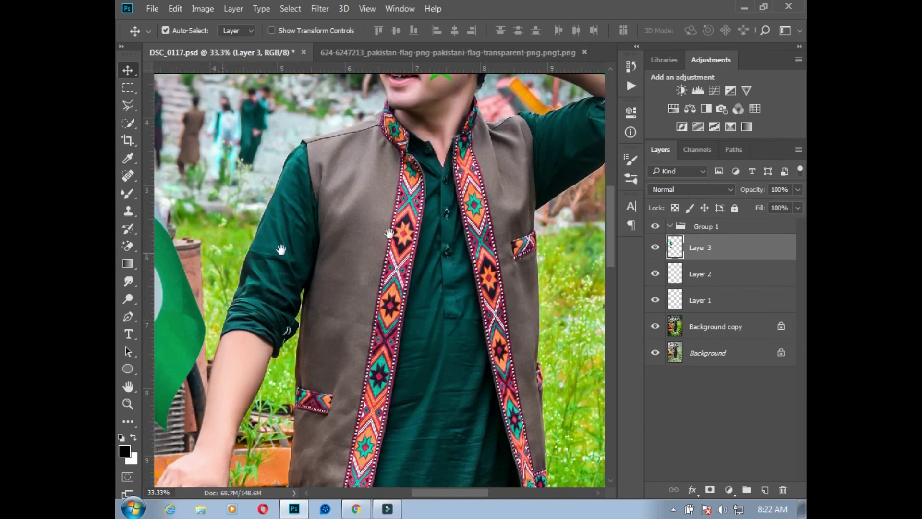
Erase the lower edge of the flag stand's base with a size 90 eraser so it sits on the orange machine's ledge.
scroll(380, 276, "down", 5)
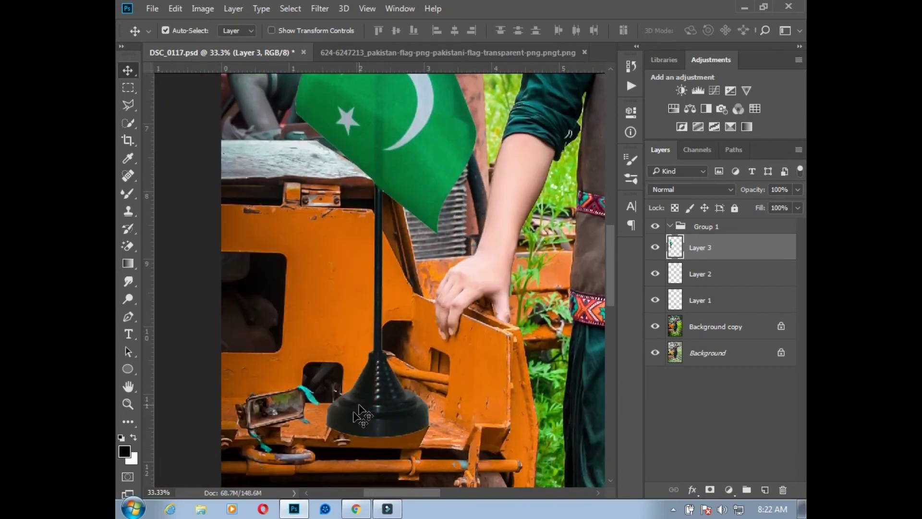
left_click_drag(128, 246, 159, 246)
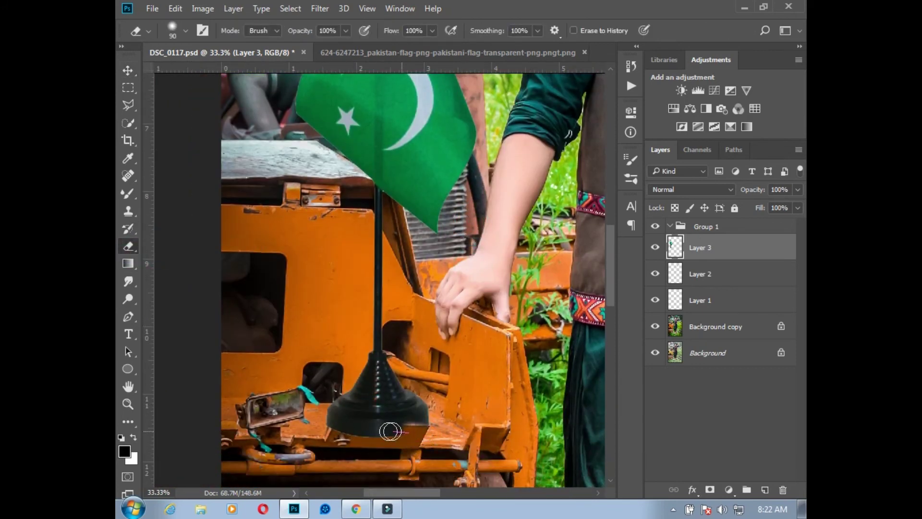
left_click_drag(390, 430, 338, 434)
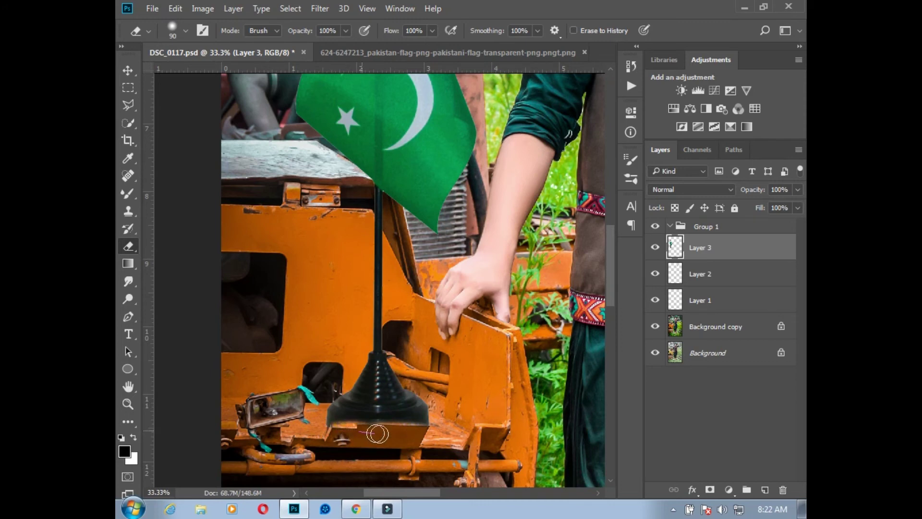
Examine how the flag base sits on the machine, both close up and in the whole portrait.
key("ctrl+minus")
key("ctrl+minus")
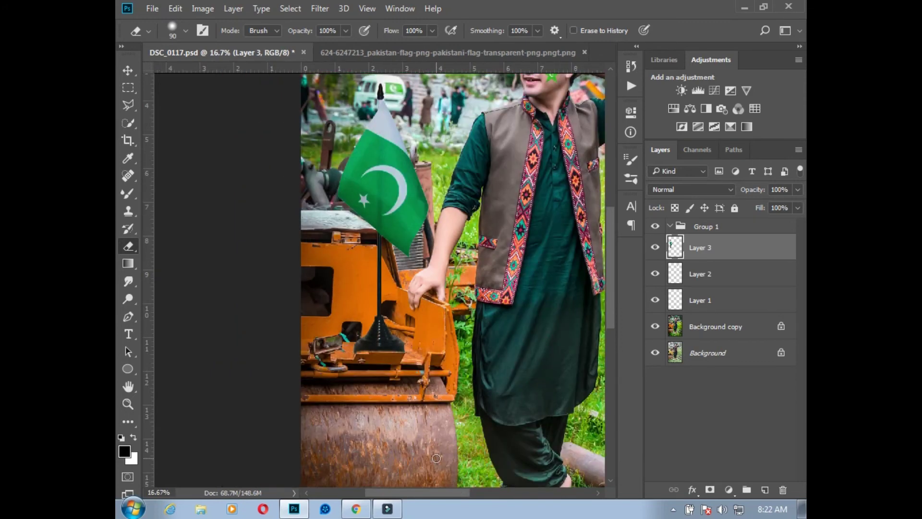
key("ctrl+plus")
key("ctrl+plus")
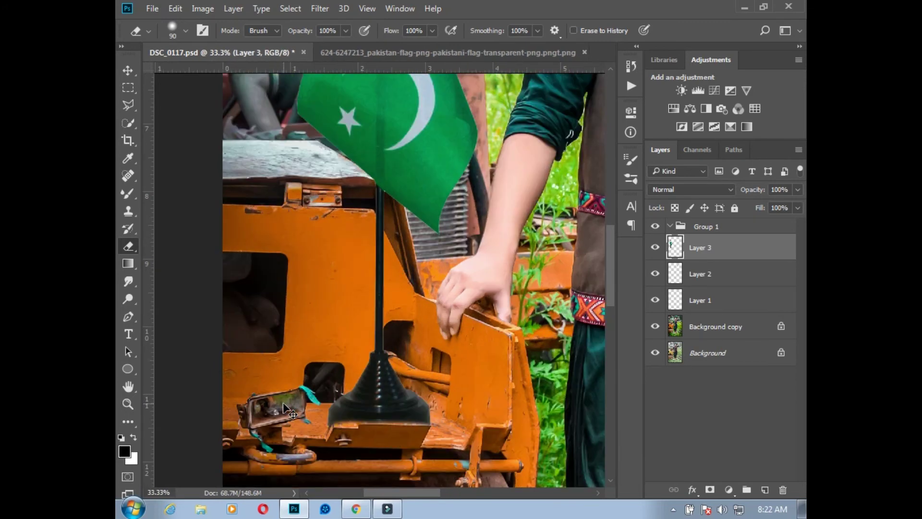
scroll(417, 305, "down", 2)
key("v")
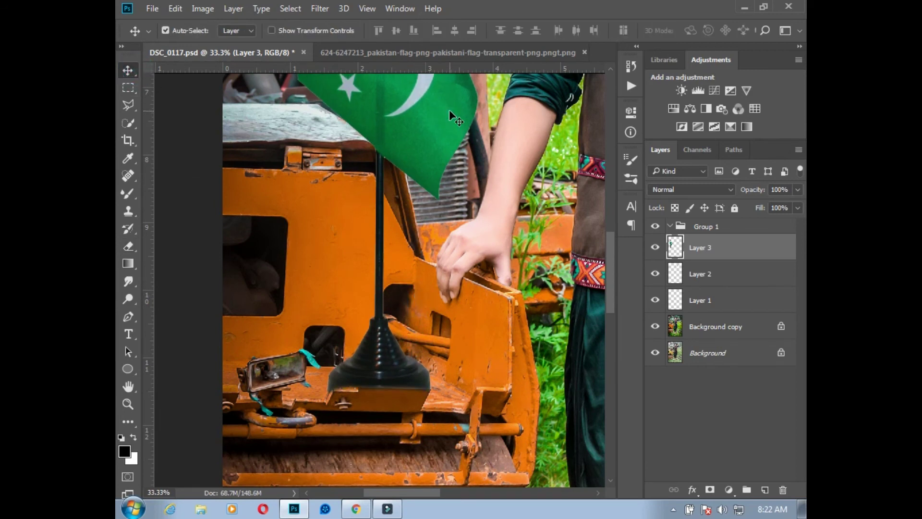
key("ctrl+minus")
key("ctrl+minus")
key("ctrl+minus")
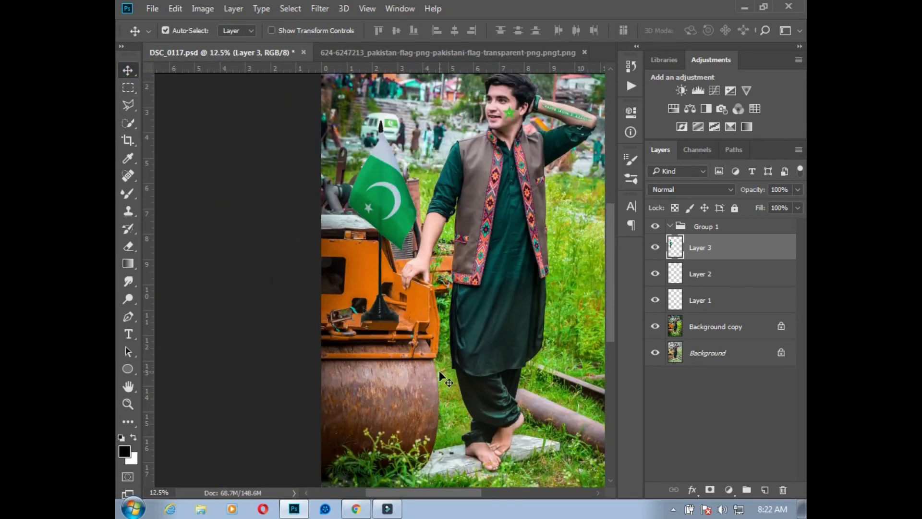
key("ctrl+minus")
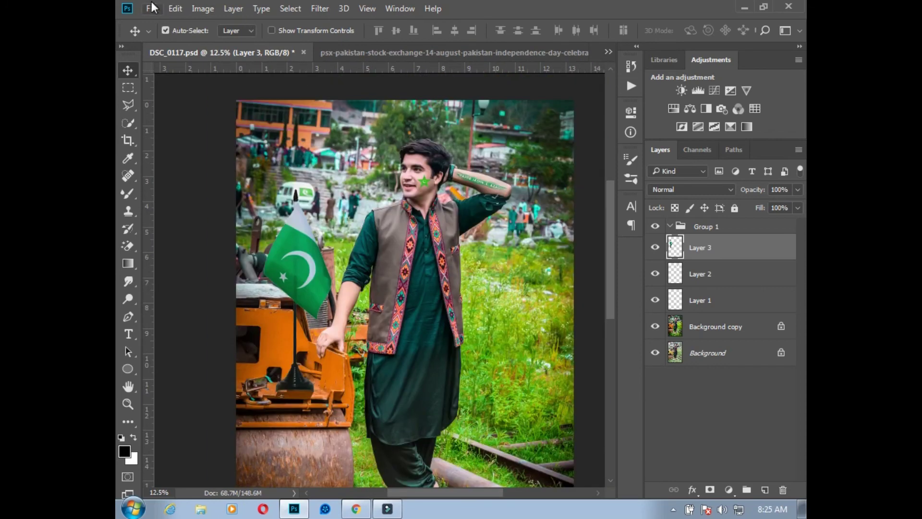
Open 1501235118878.png from the project folder and switch to that document.
left_click(153, 6)
left_click(166, 60)
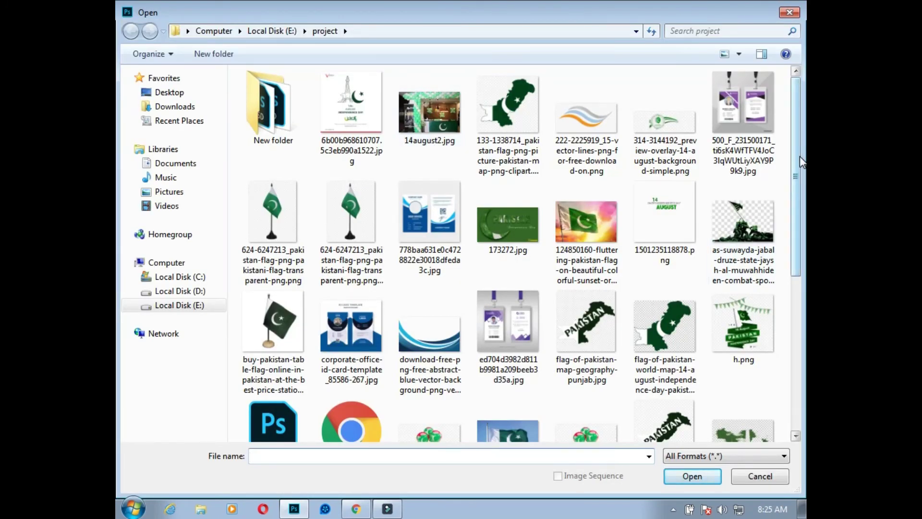
left_click(665, 219)
left_click(692, 478)
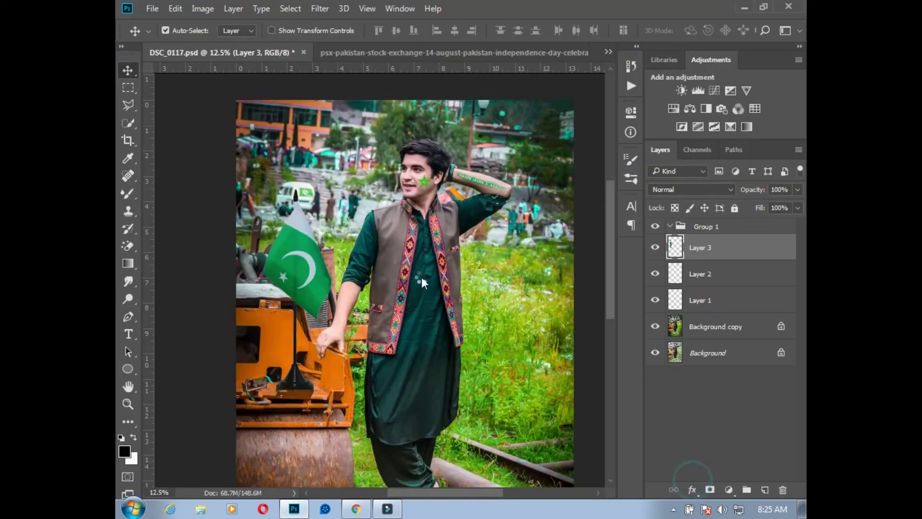
left_click_drag(413, 268, 345, 202)
left_click(545, 52)
left_click(505, 201)
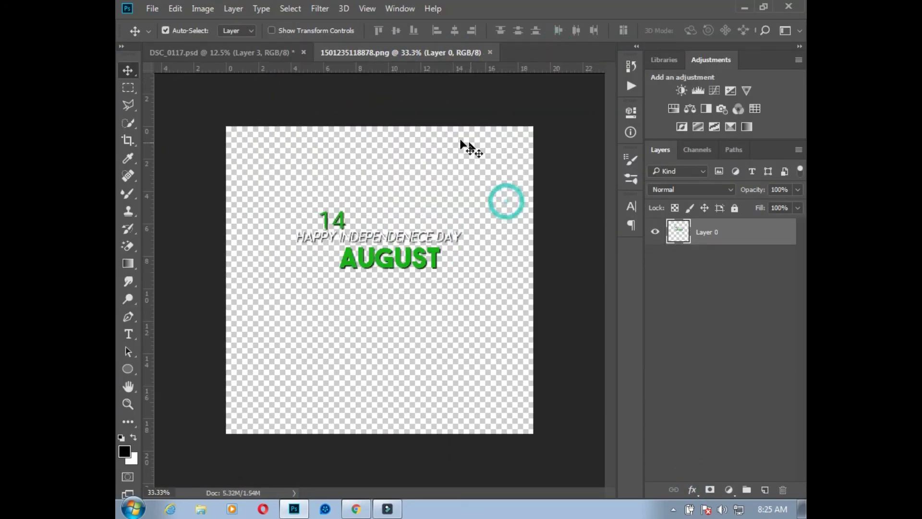
Bring the 14 August Happy Independence Day lettering into DSC_0117.psd and enlarge it over the rails beside the man's legs.
left_click_drag(401, 253, 549, 456)
key("ctrl+t")
key("Return")
left_click(528, 402)
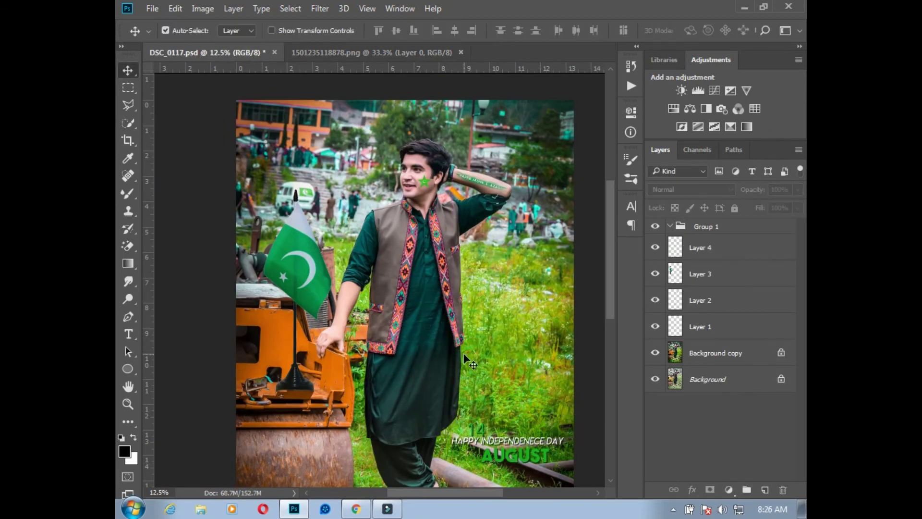
key("ctrl+minus")
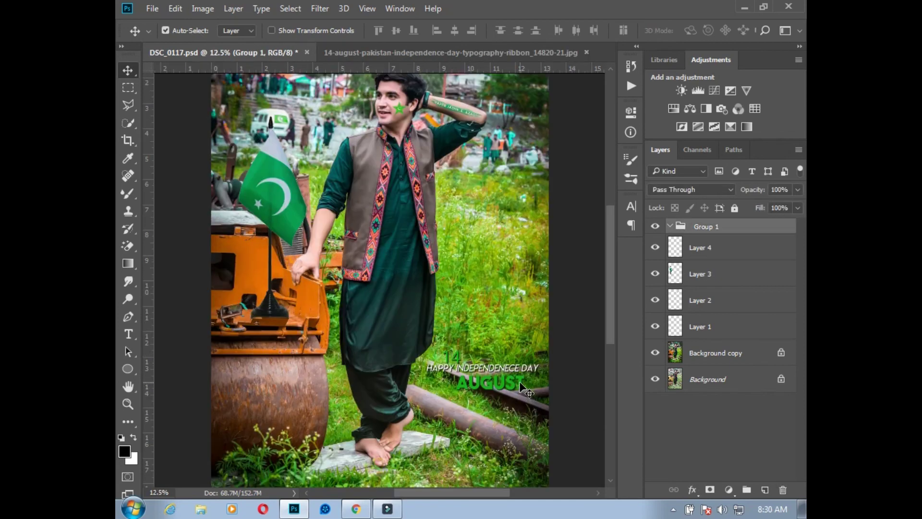
Lower the greeting slightly and back it with a white-filled rectangle on a new layer beneath the lettering.
mouse_move(526, 391)
left_mouse_down()
mouse_move(512, 433)
mouse_move(516, 394)
left_mouse_up()
key("m")
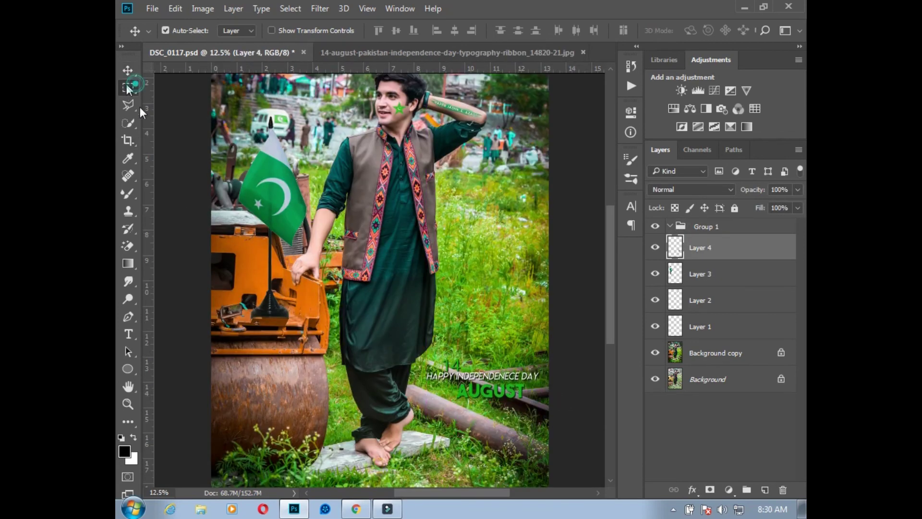
left_click_drag(423, 354, 541, 407)
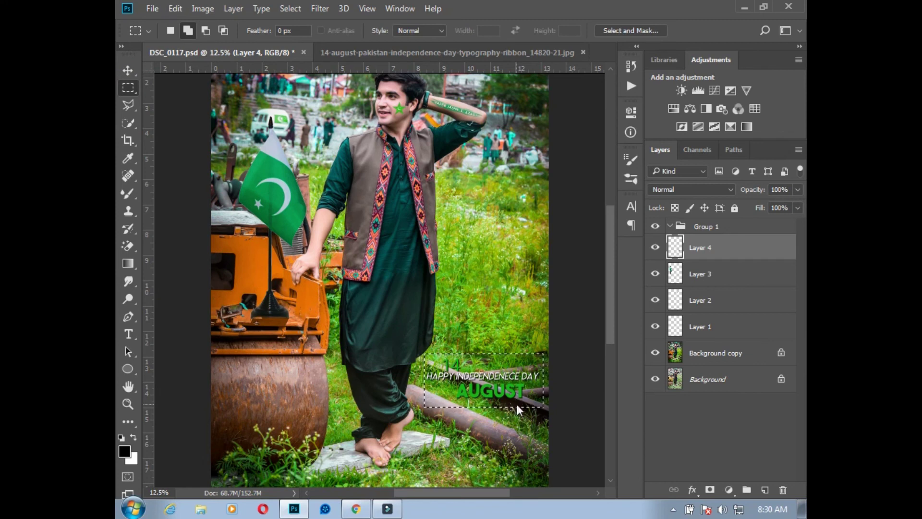
left_click(764, 490)
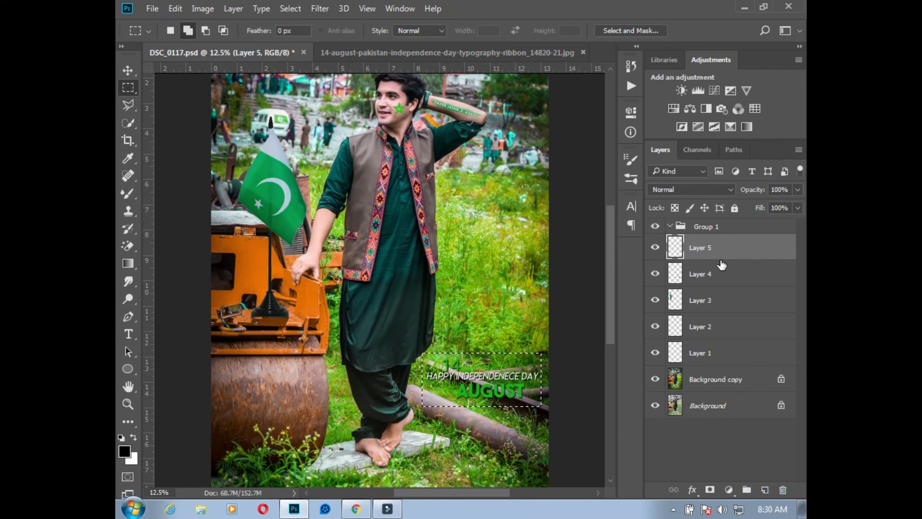
key("ctrl+BackSpace")
left_click_drag(719, 266, 718, 280)
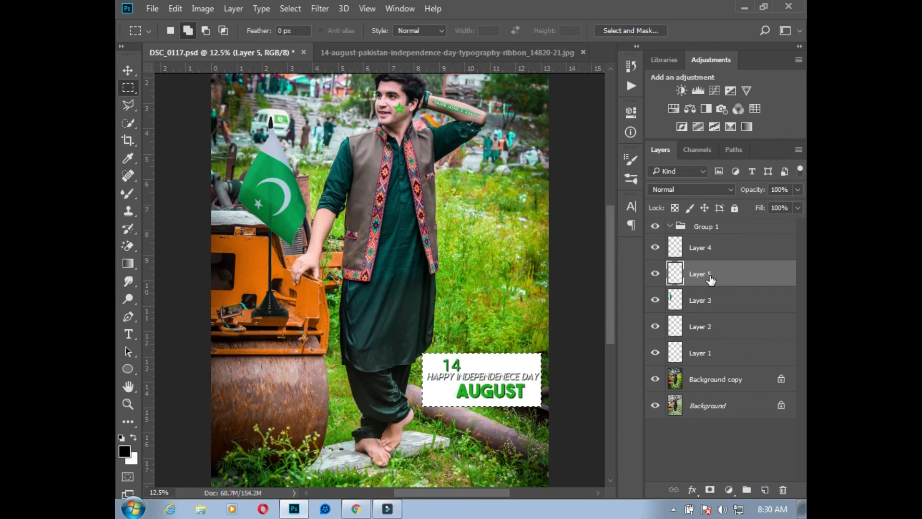
Soften the edges of the white backing rectangle with a Gaussian Blur of 16.6 pixels.
left_click(318, 8)
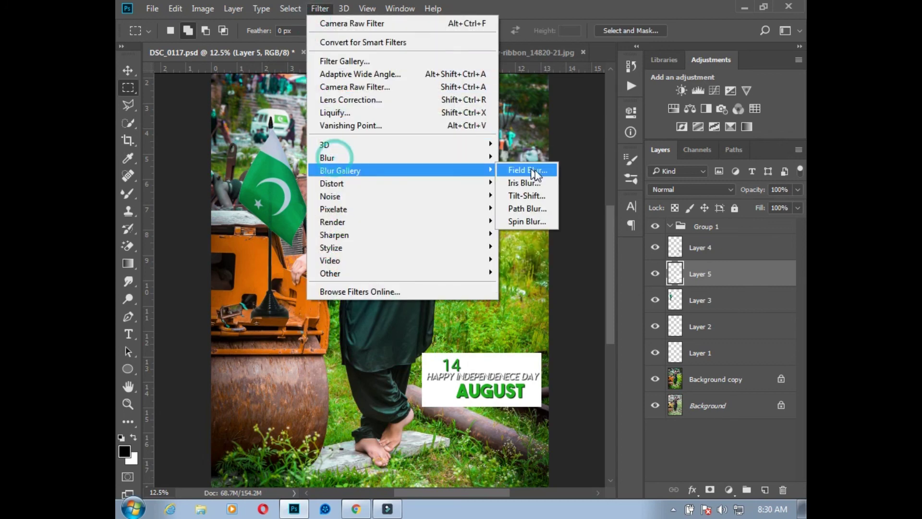
mouse_move(483, 157)
left_click(528, 208)
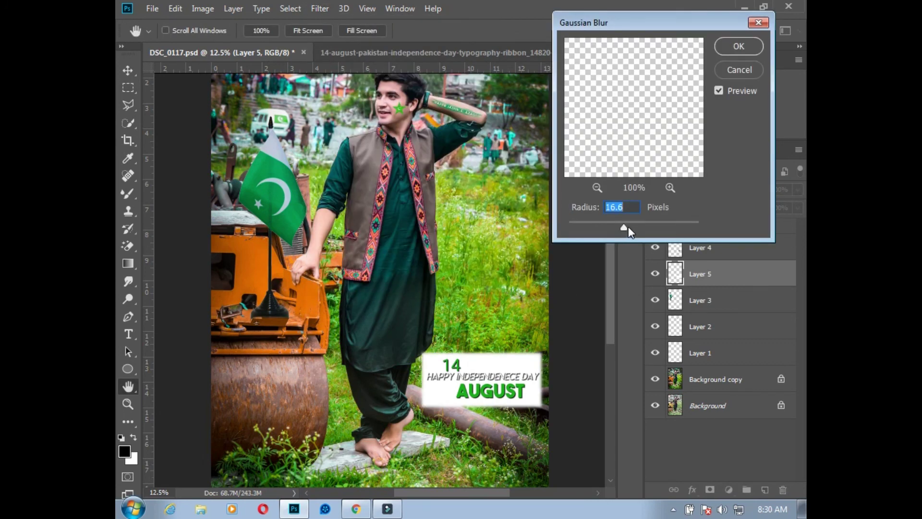
left_click(737, 45)
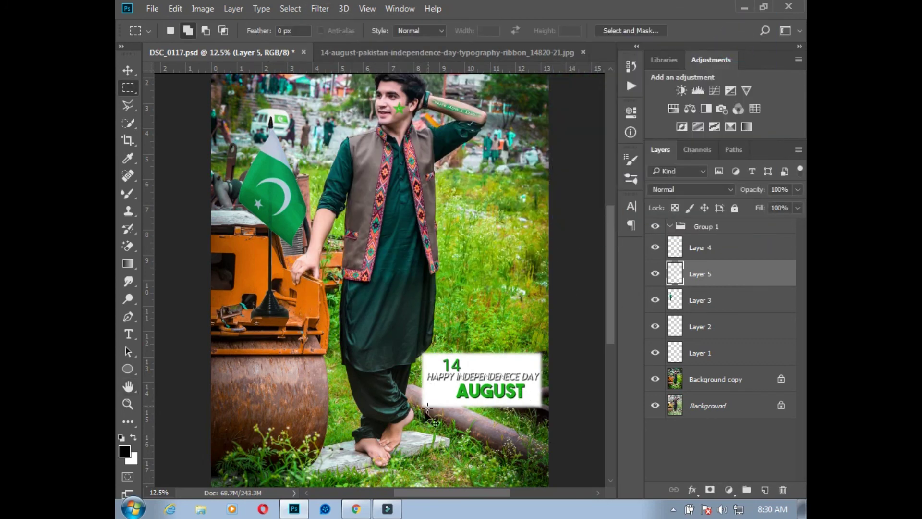
Invert the blurred backing rectangle to black and save DSC_0117.psd.
key("ctrl+i")
left_click(127, 72)
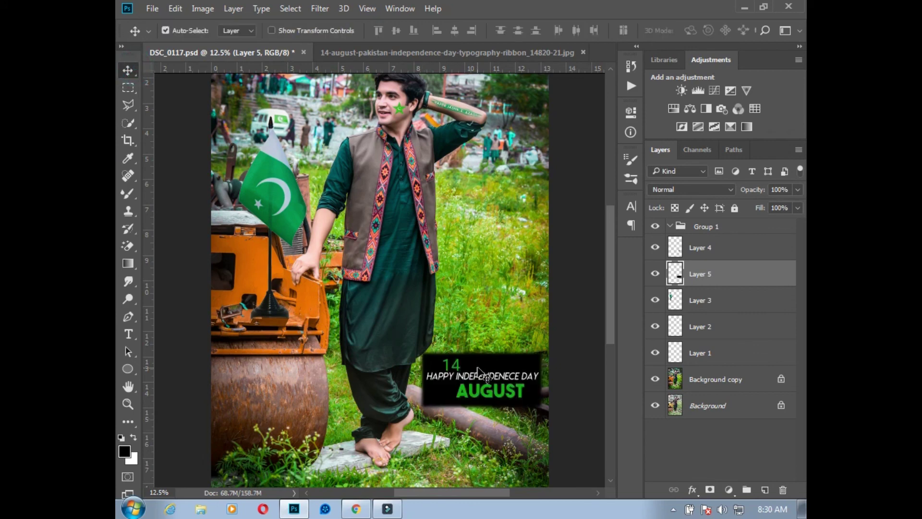
key("ctrl+minus")
key("ctrl+s")
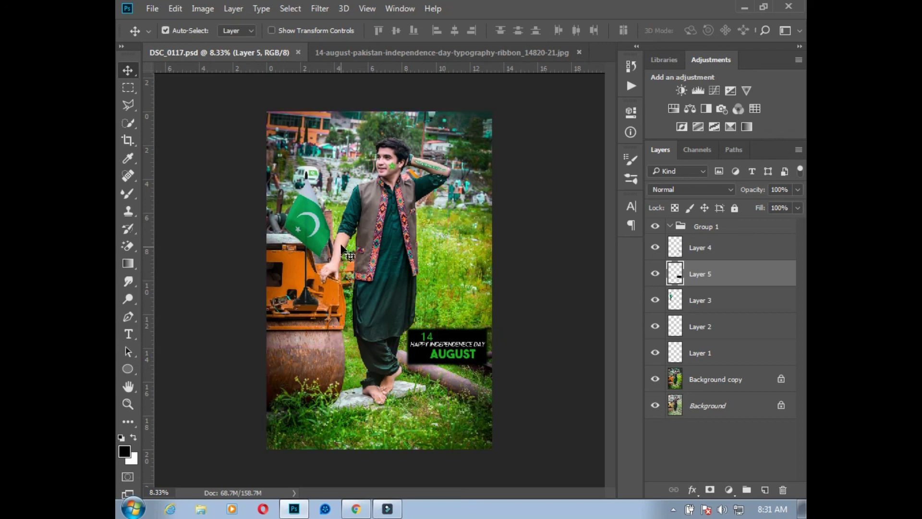
left_click(674, 509)
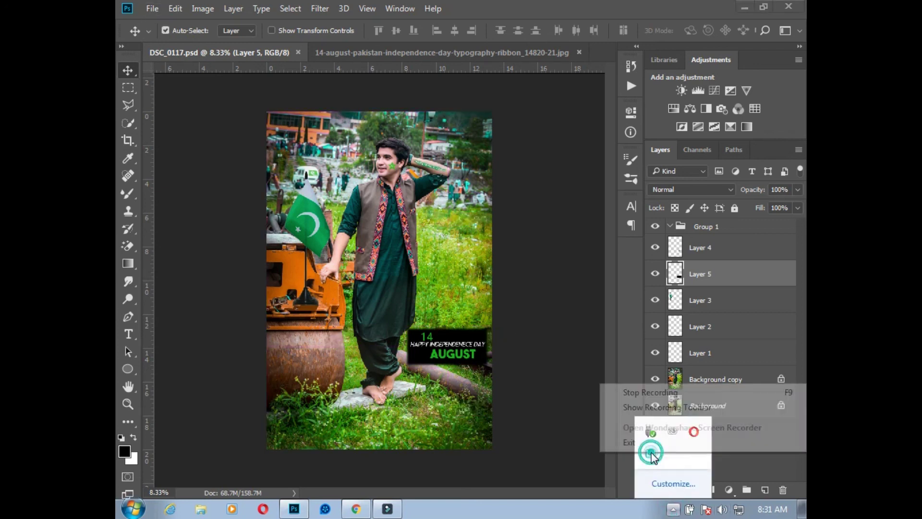